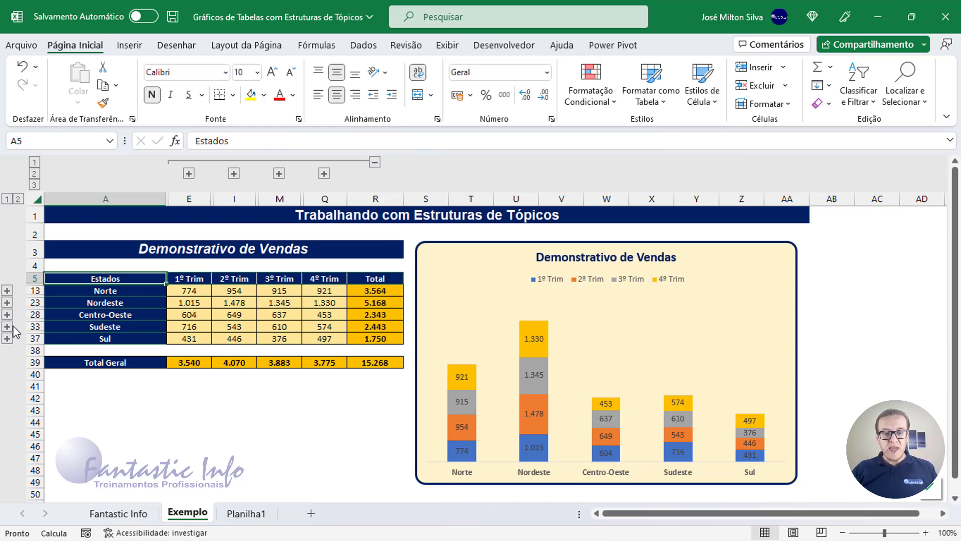
Step: Switch the Exemplo sheet's row outline between levels 1 and 2 and examine how the Demonstrativo de Vendas chart responds
left_click(18, 199)
left_click(12, 200)
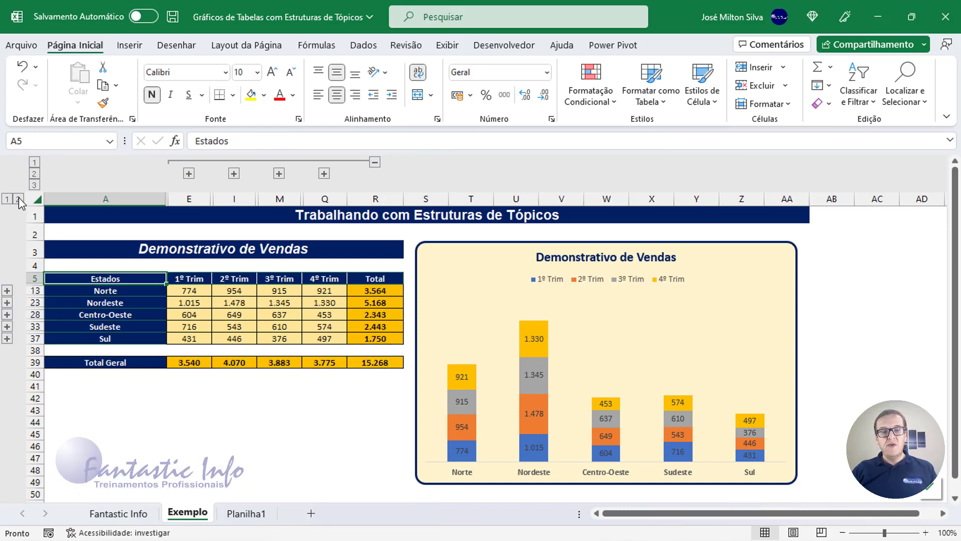
left_click(19, 200)
left_click(7, 200)
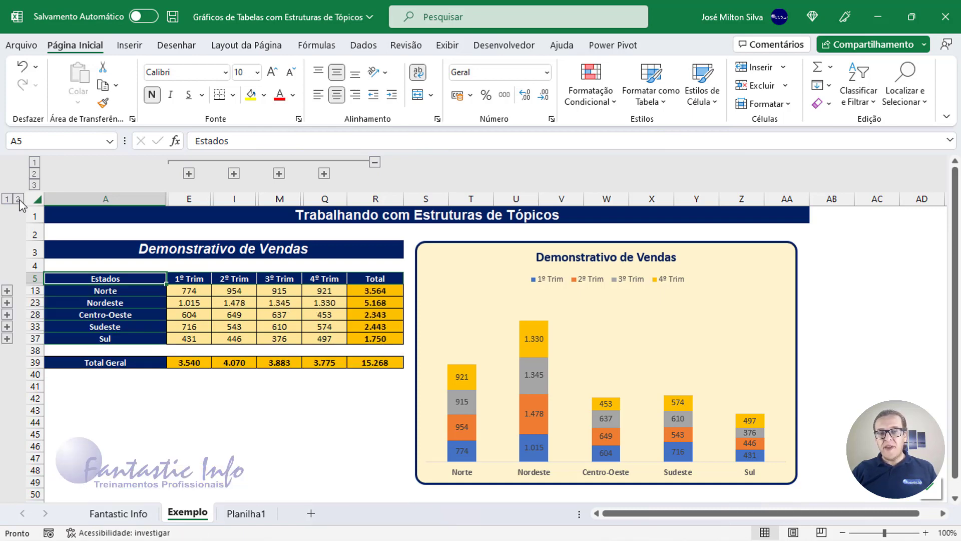
left_click(18, 200)
left_click(7, 200)
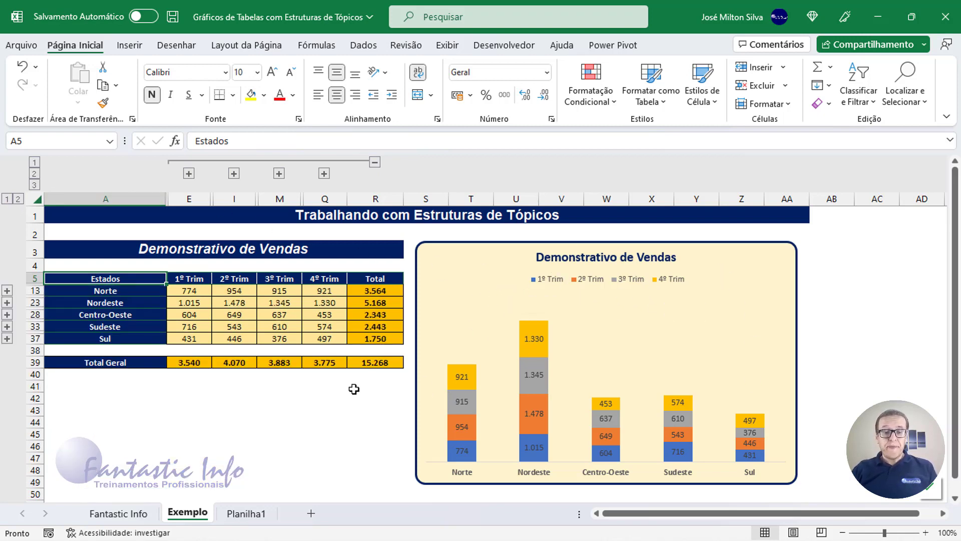
Step: Switch to the Planilha1 sheet and expand its row and column outlines to level 3, returning each to level 2
left_click(260, 516)
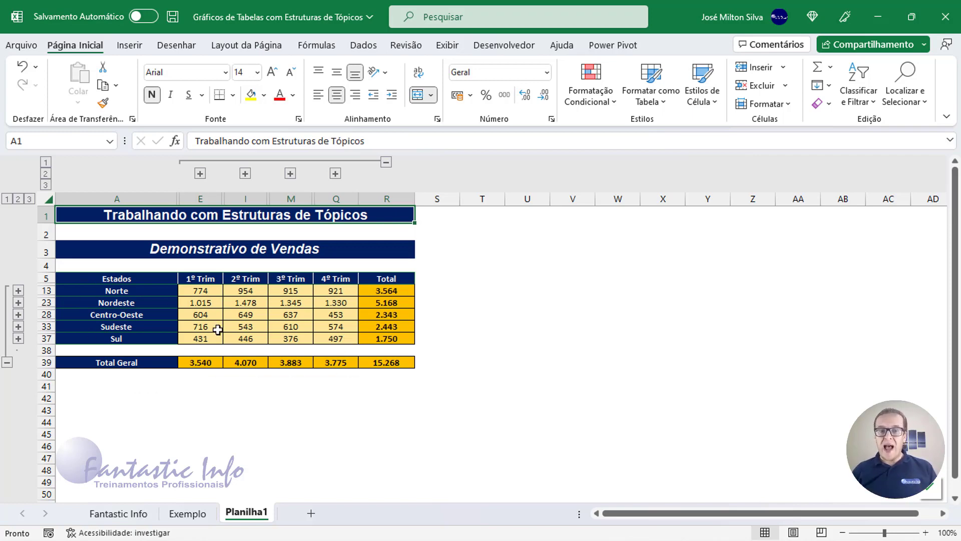
left_click(29, 199)
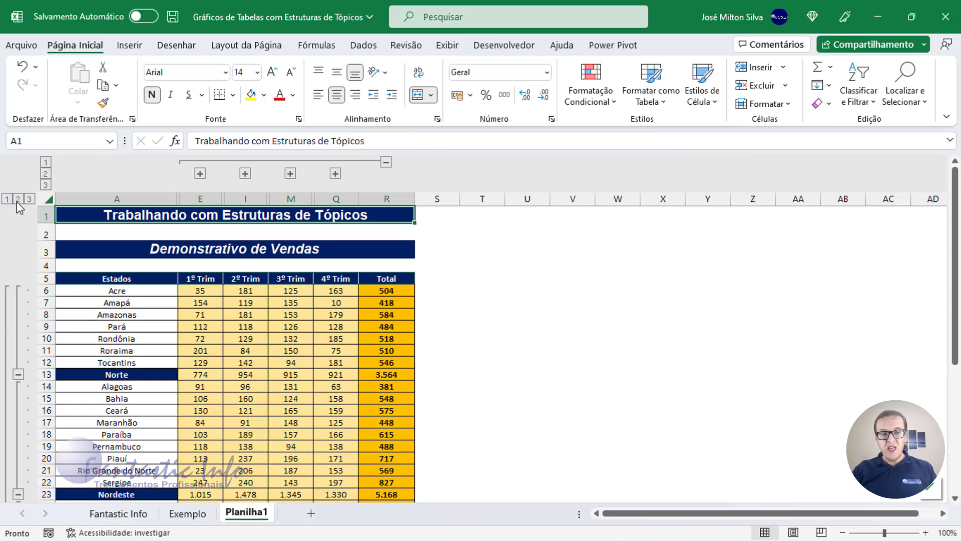
left_click(17, 200)
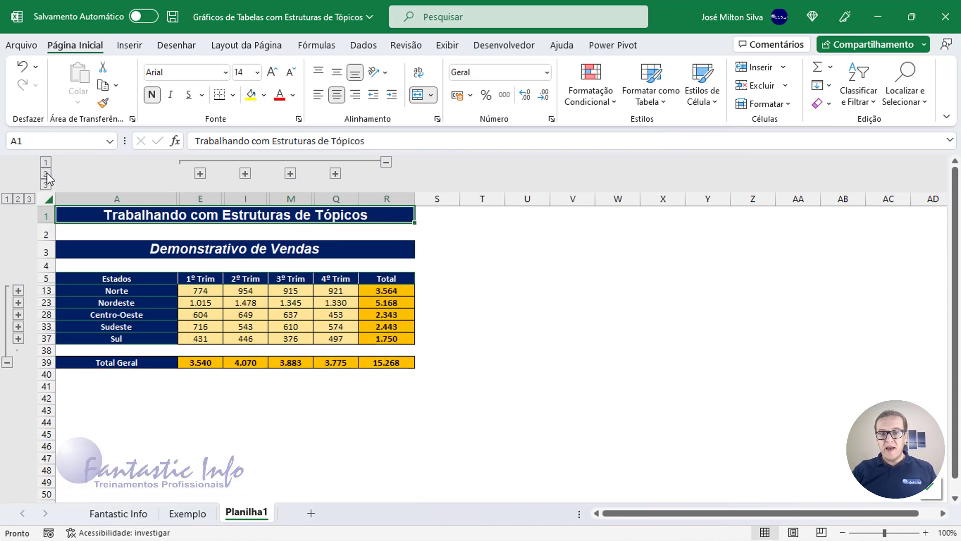
left_click(46, 186)
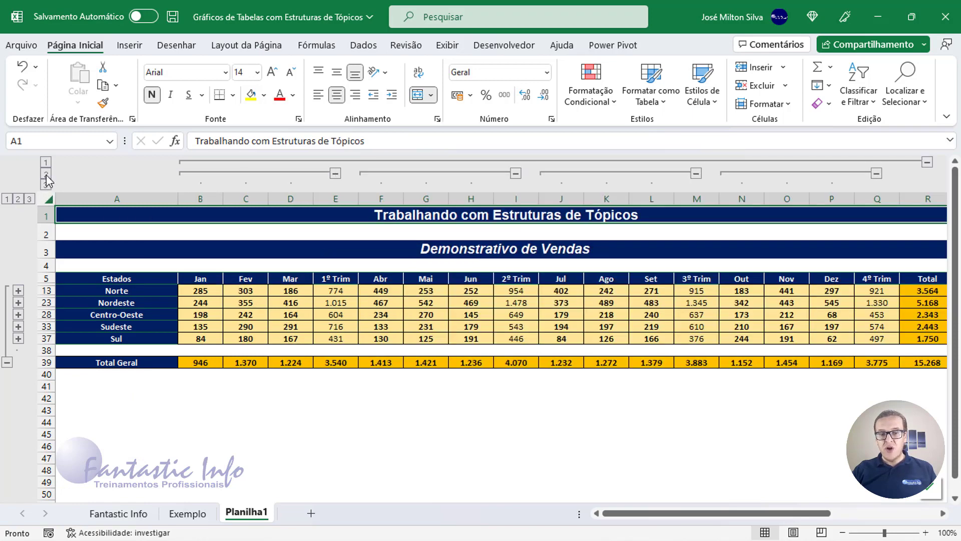
left_click(46, 174)
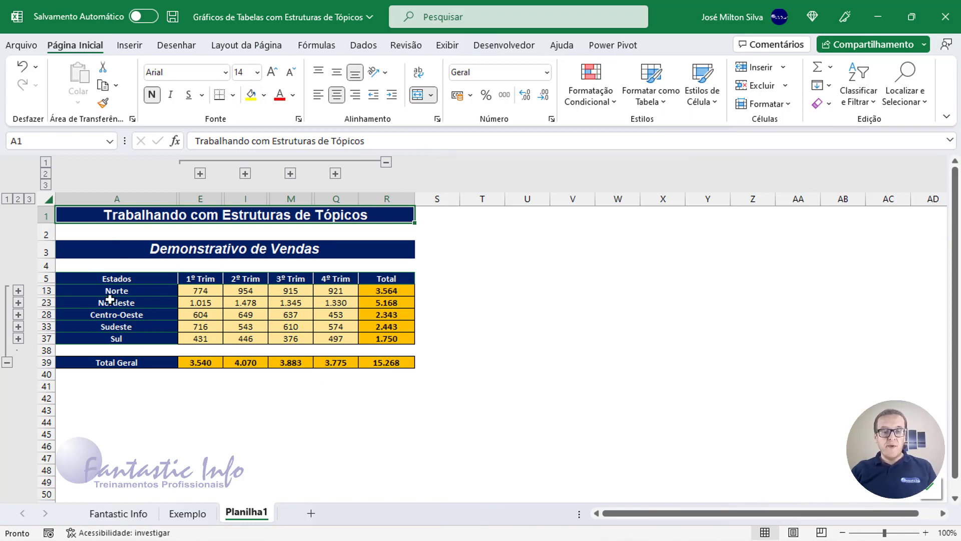
Step: Insert a 2D stacked column chart from the regional quarterly data in A5:Q37 and place it, slightly enlarged, beside the table
left_click_drag(117, 278, 324, 333)
left_click(127, 283)
left_click(320, 338, "shift")
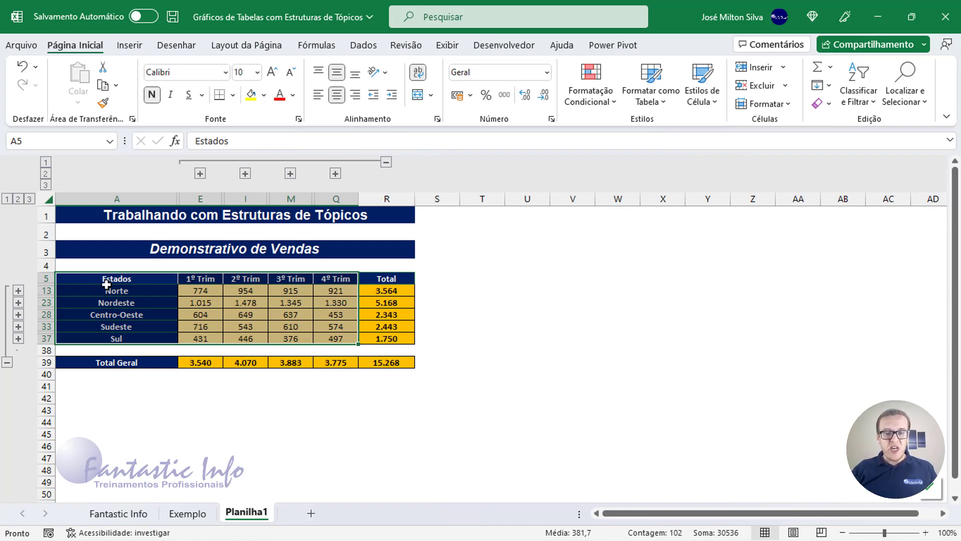
left_click_drag(106, 281, 321, 340)
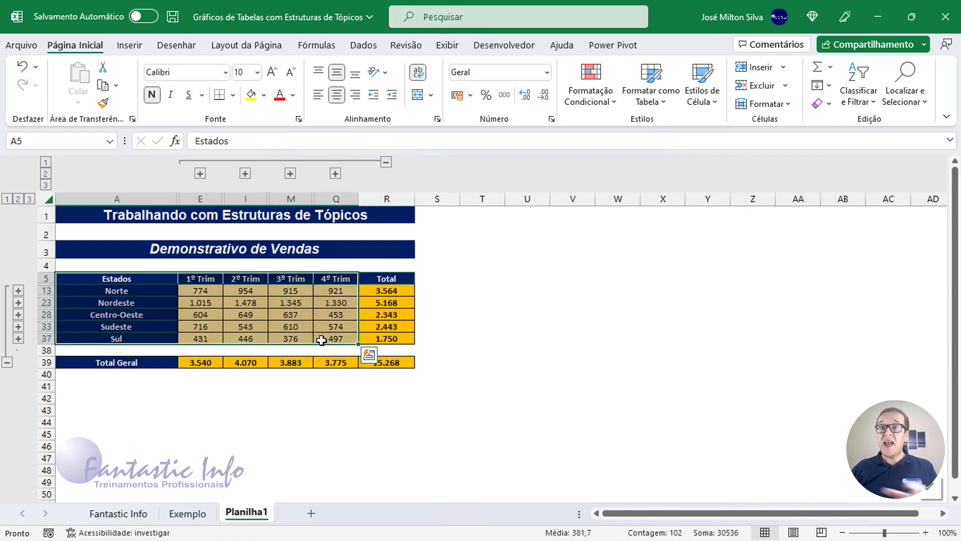
left_click(140, 50)
left_click(370, 69)
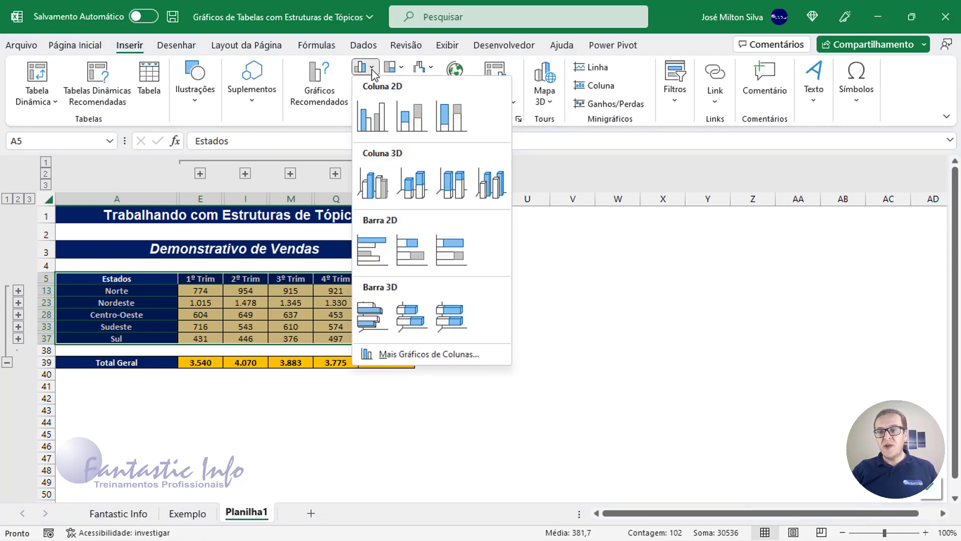
left_click(409, 119)
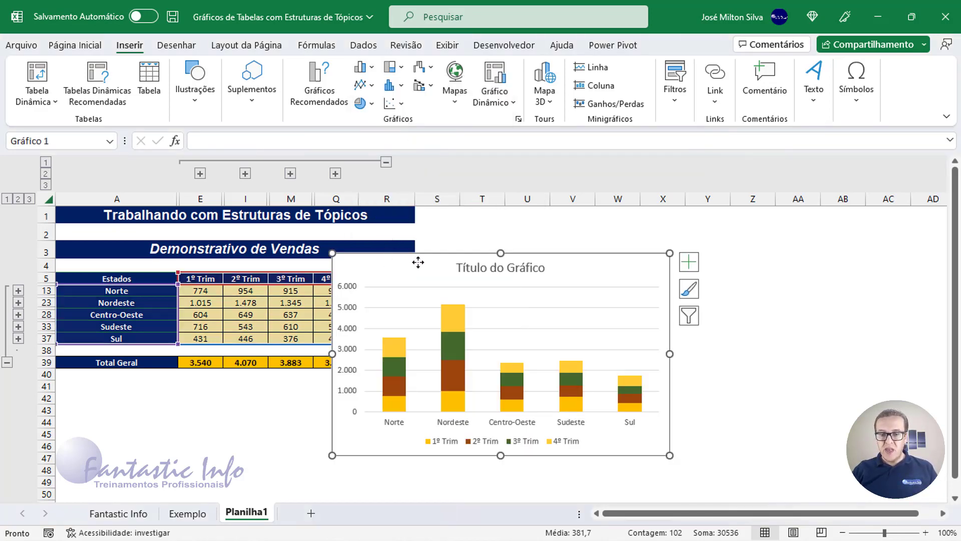
left_click_drag(418, 262, 519, 219)
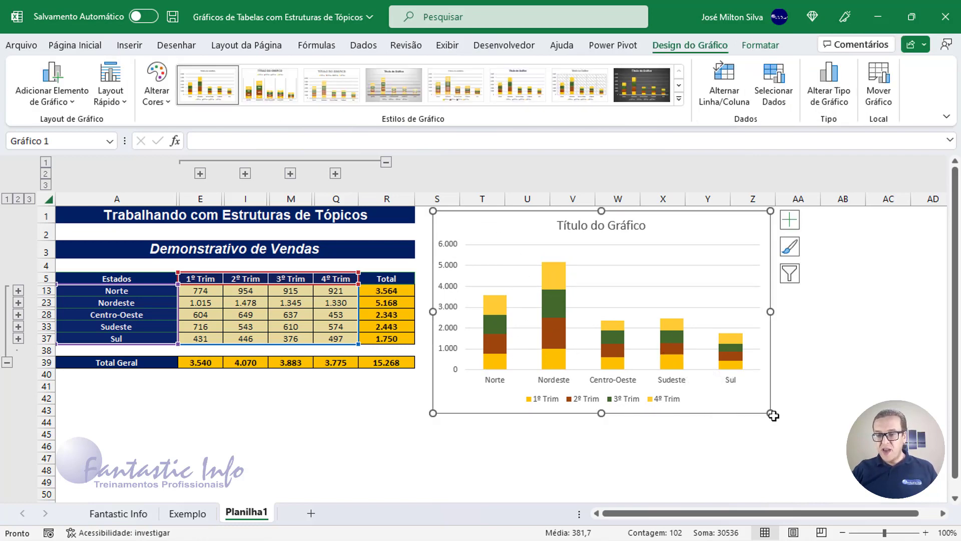
left_click_drag(770, 412, 797, 436)
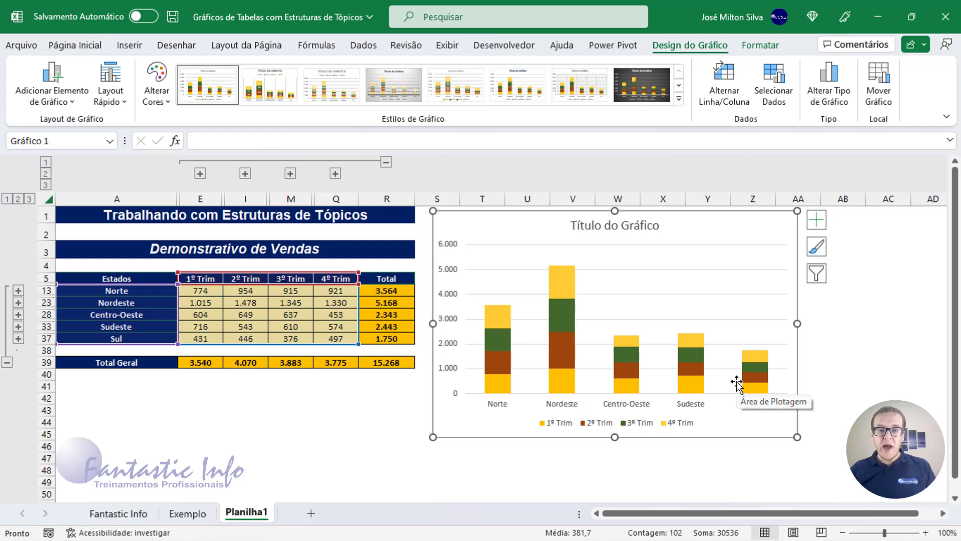
Step: Expand the row outline to level 3, examine the effect on the chart's categories, and collapse the rows back to level 2
left_click(75, 249)
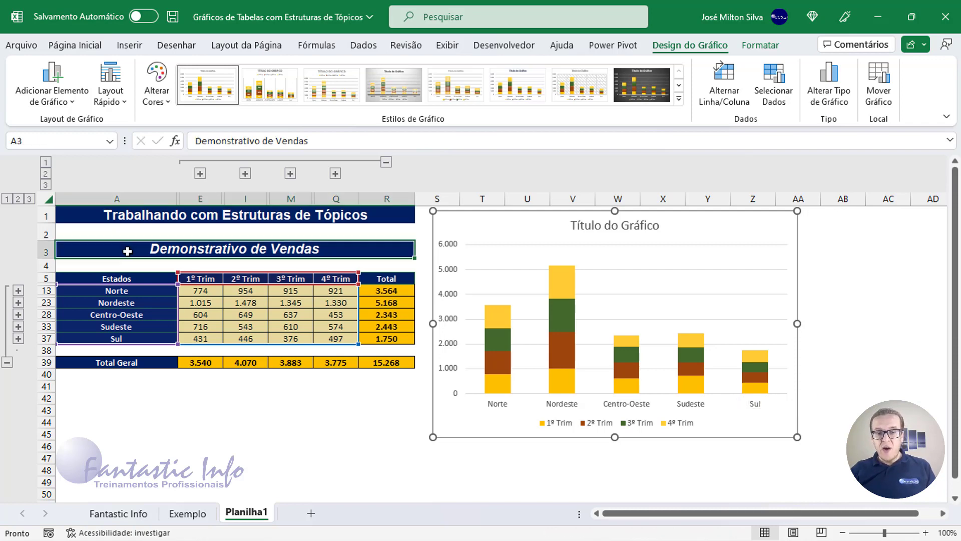
left_click(29, 199)
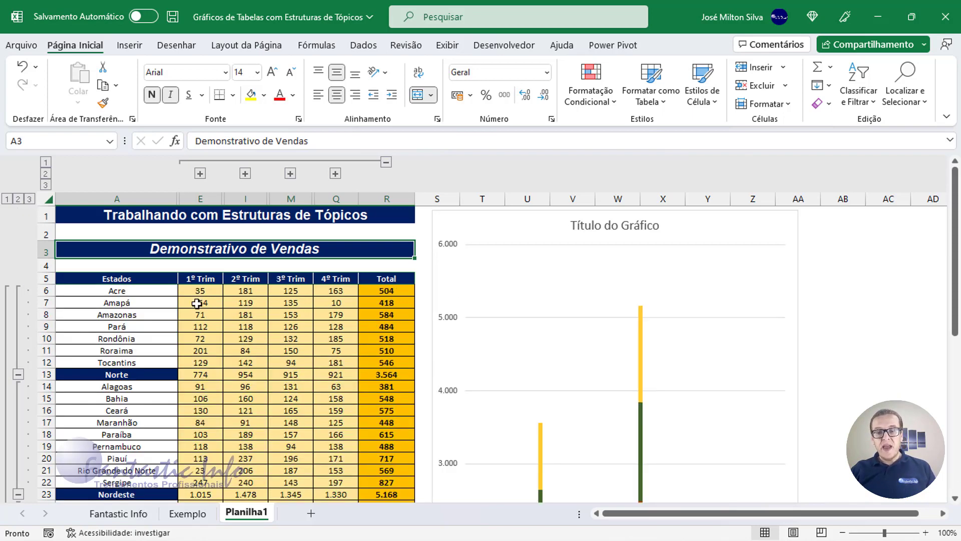
scroll(610, 375, "down", 8)
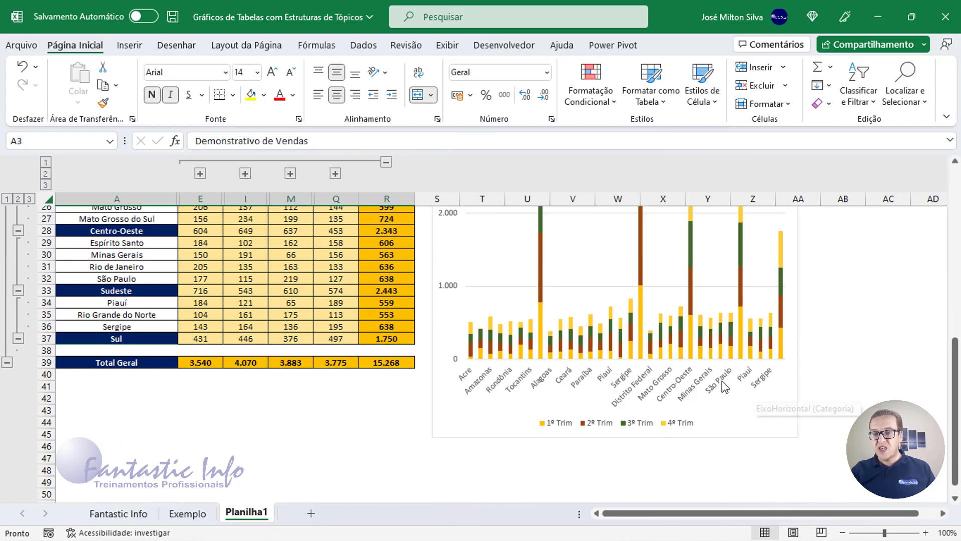
scroll(679, 351, "up", 3)
scroll(679, 351, "up", 6)
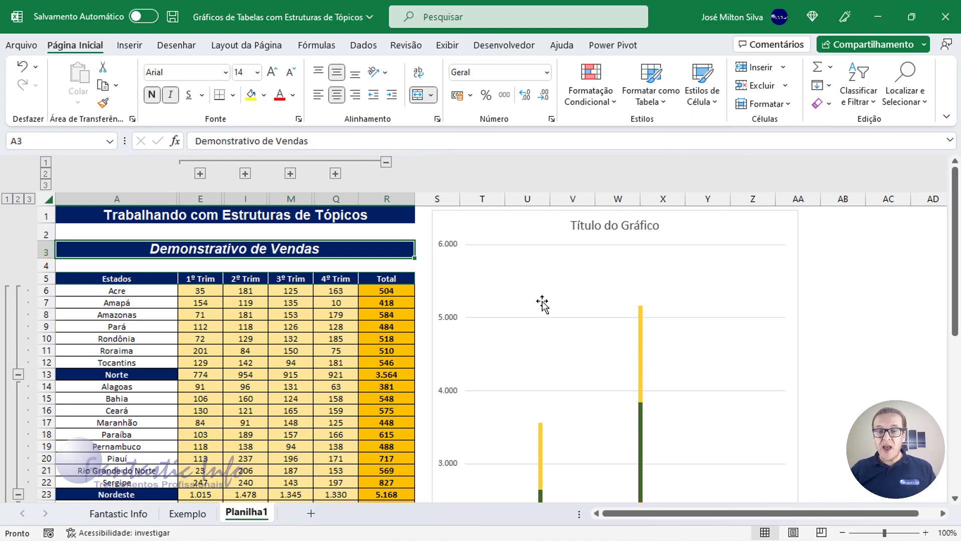
left_click(20, 200)
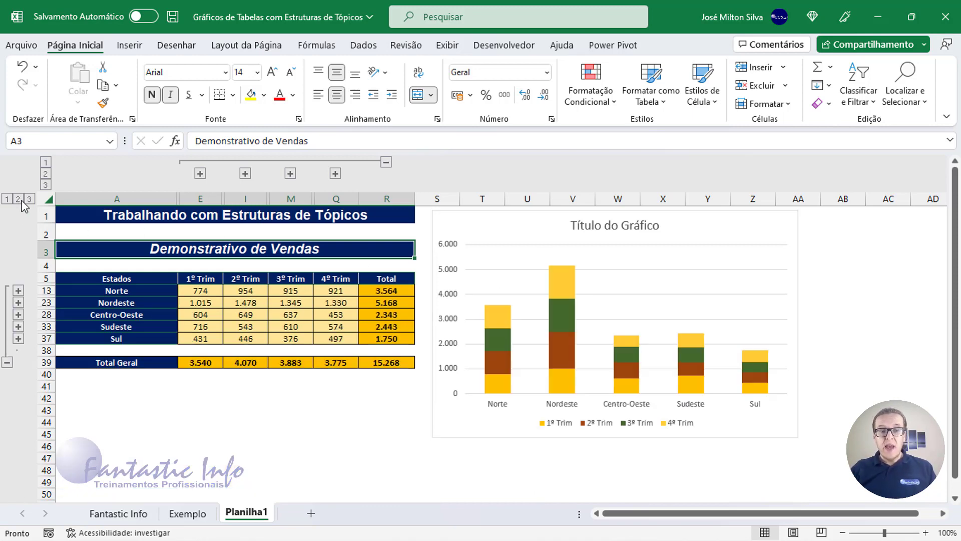
Step: Expand the column outline to level 3, examine the effect on the chart's series, and collapse the columns back to level 2
left_click(45, 185)
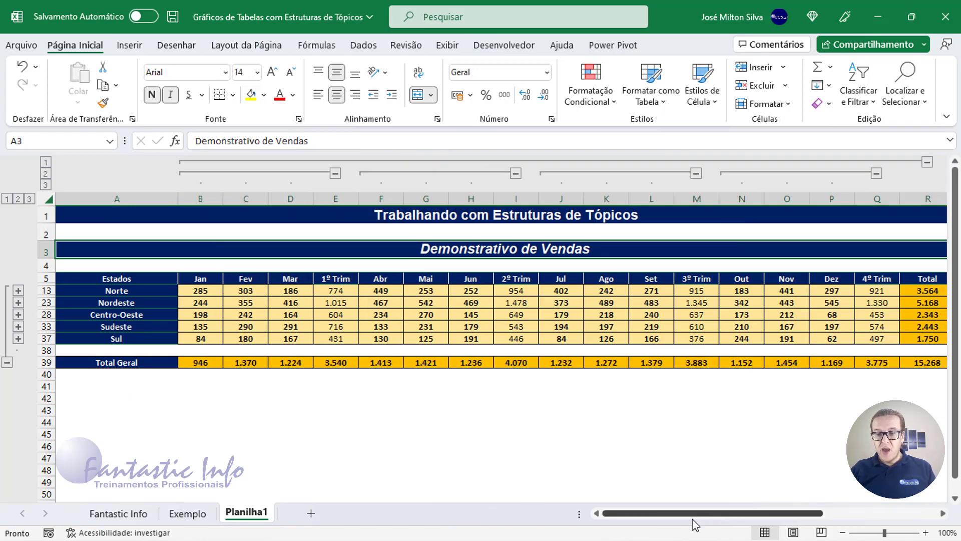
left_click_drag(696, 513, 811, 513)
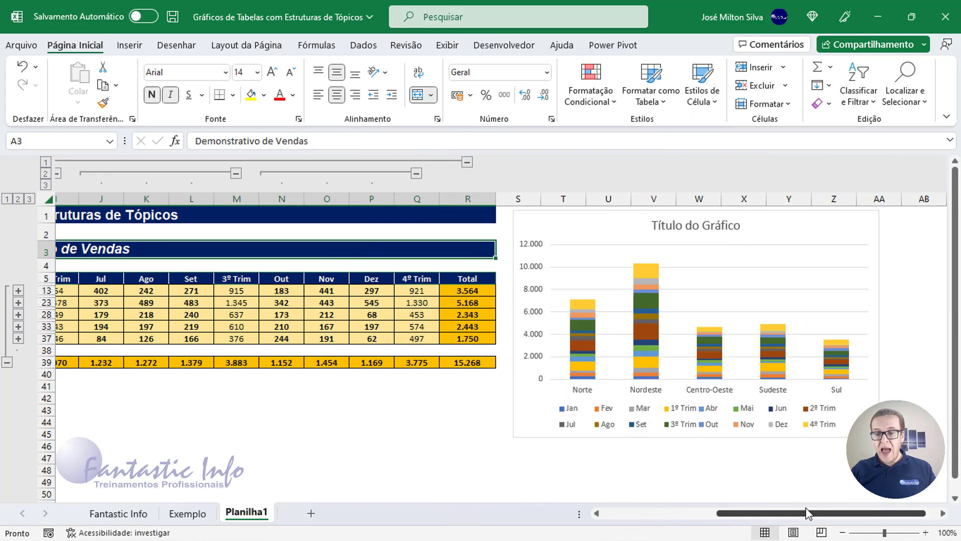
left_click(647, 514)
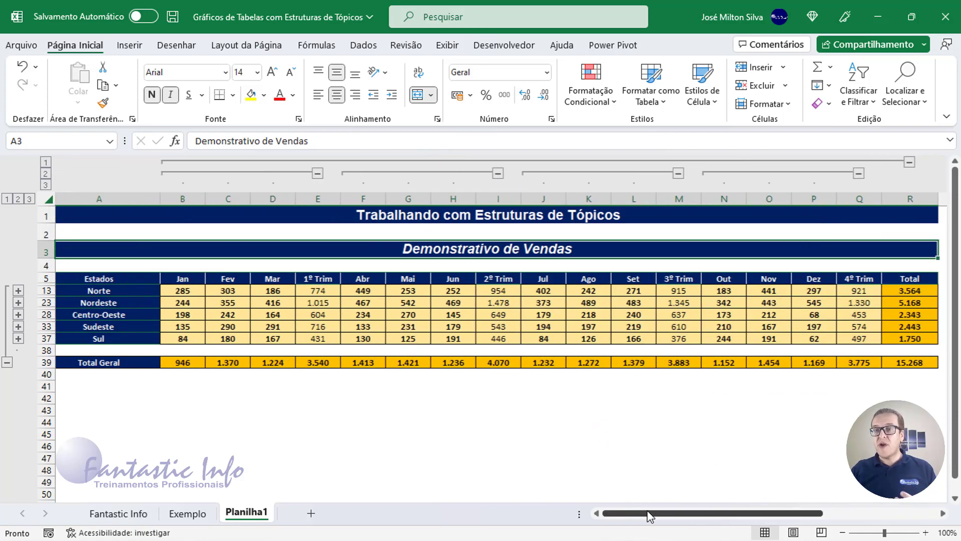
left_click(46, 173)
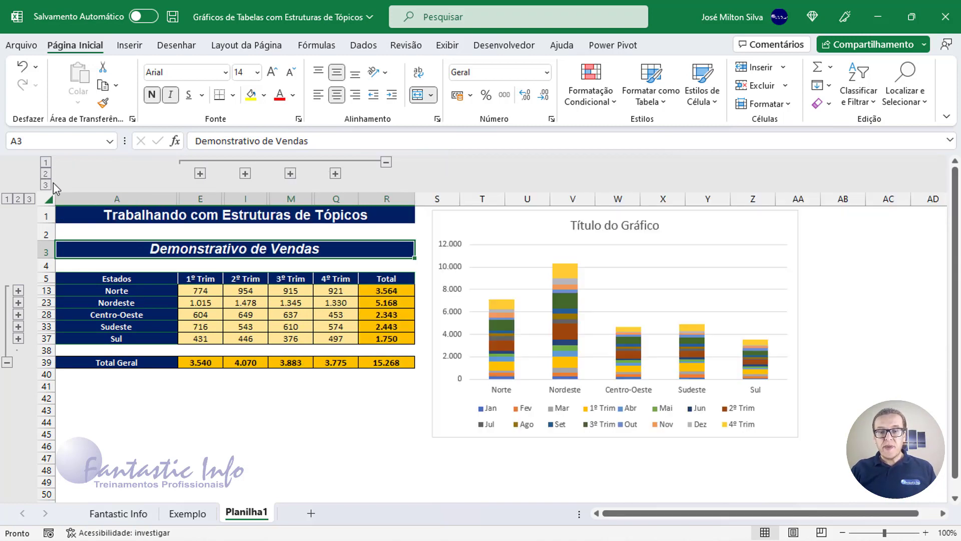
Step: Delete the stacked column chart beside the table on Planilha1
left_click_drag(124, 279, 332, 338)
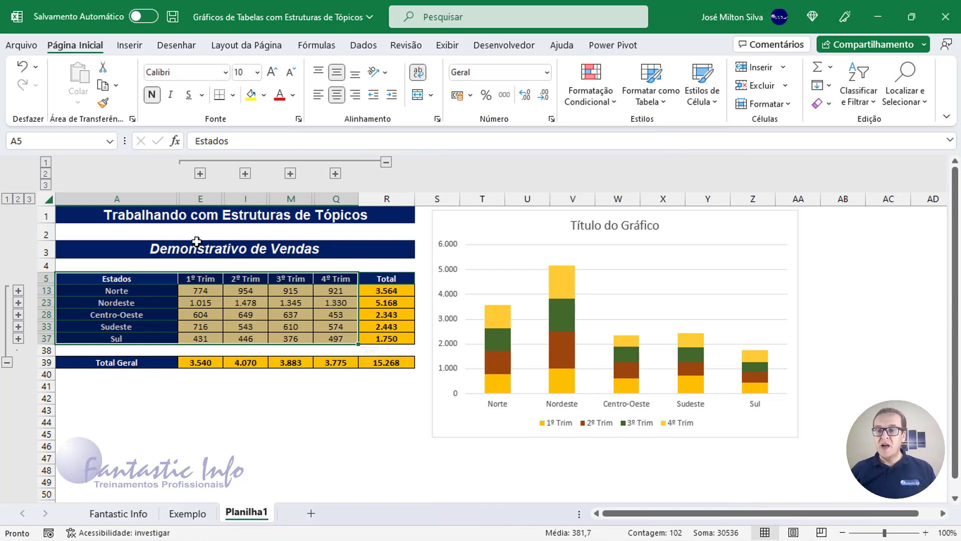
left_click(475, 223)
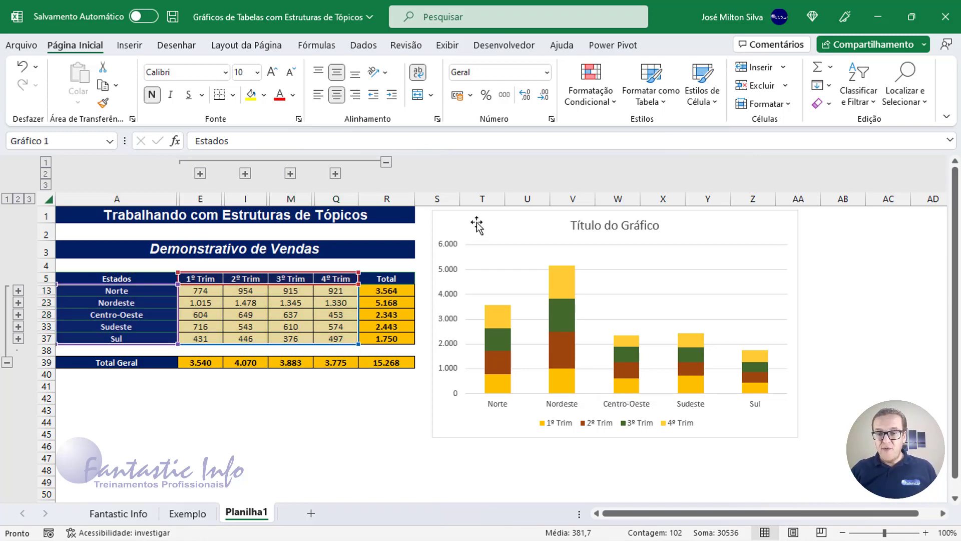
key("Delete")
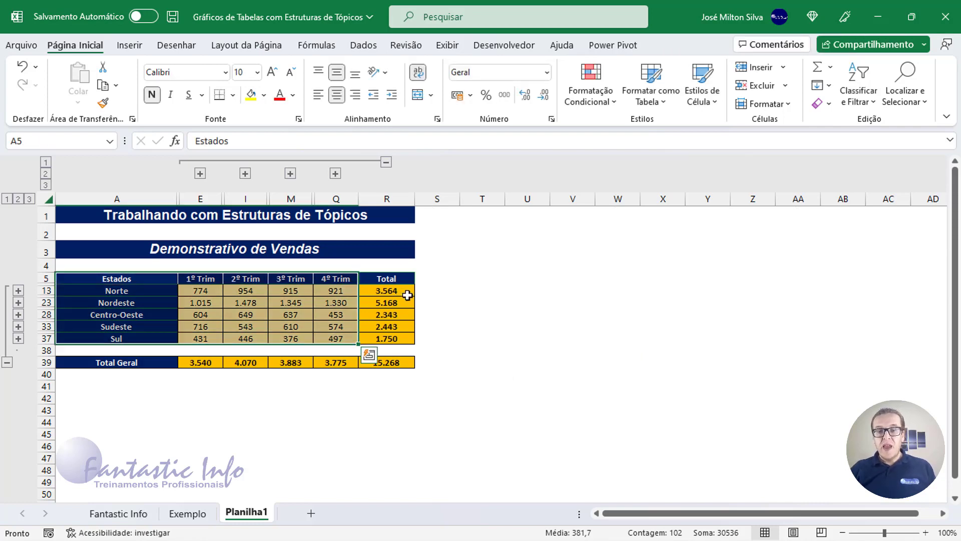
Step: Select the table from the Estados header through the Sul row's 4º Trim value (A5:Q37), restricting the selection to visible cells only
left_click(119, 280)
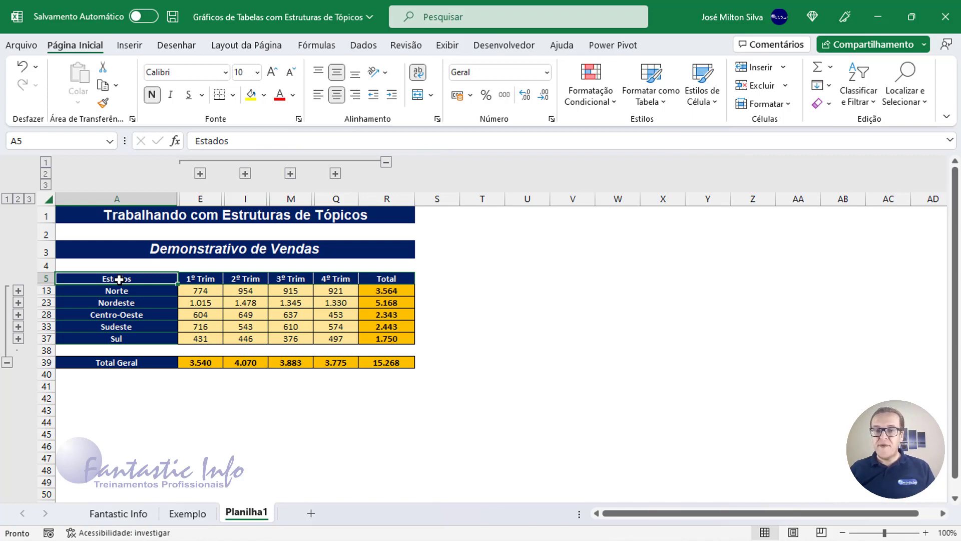
left_click_drag(131, 279, 333, 339)
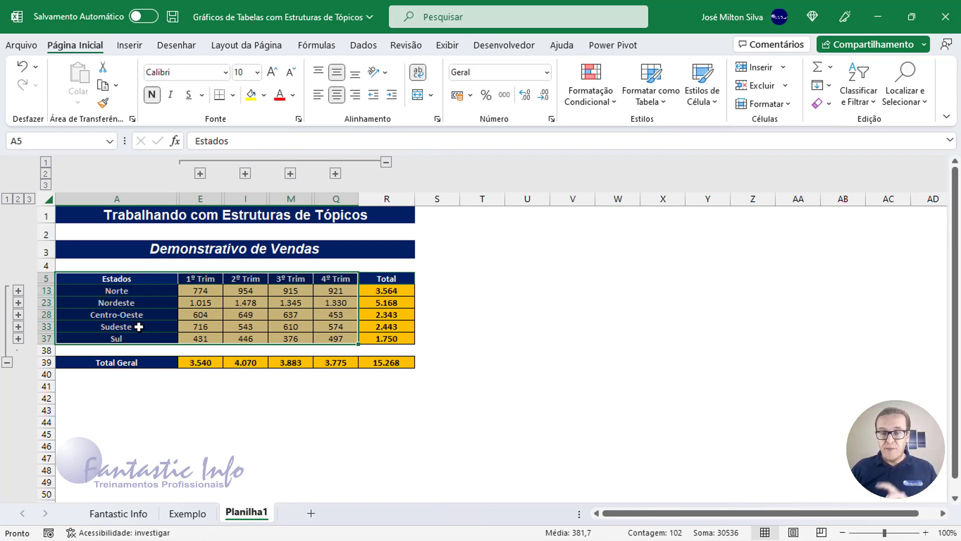
left_click(113, 289)
left_click_drag(117, 278, 332, 337)
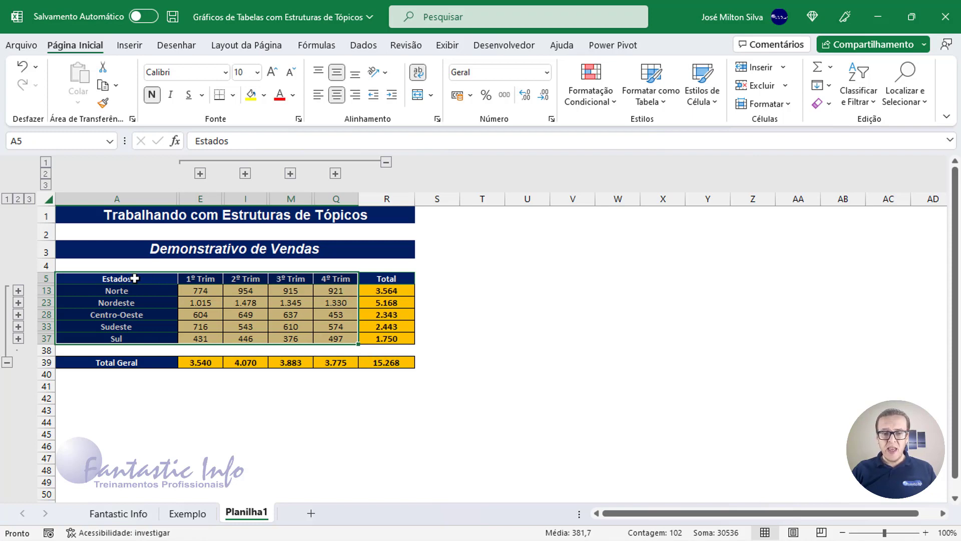
left_click_drag(153, 279, 322, 339)
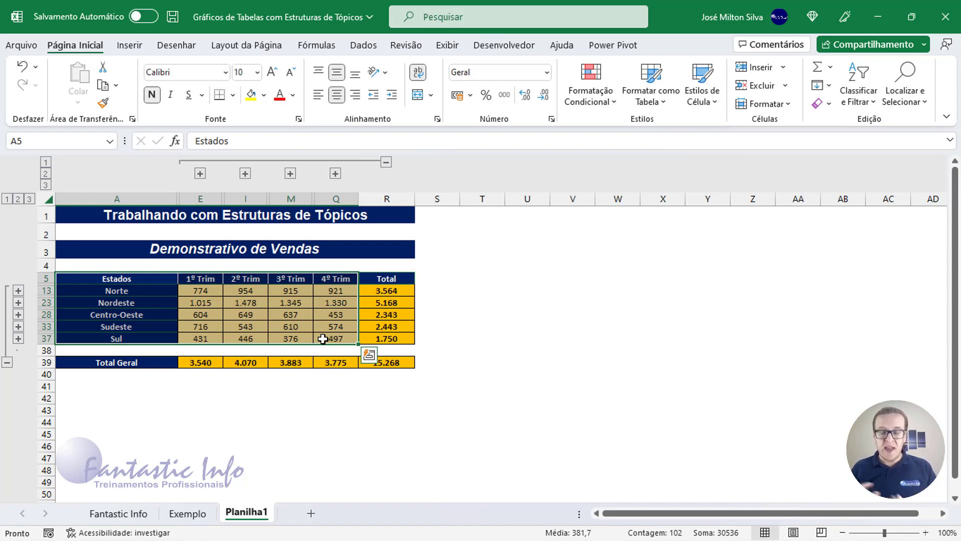
key("alt+semicolon")
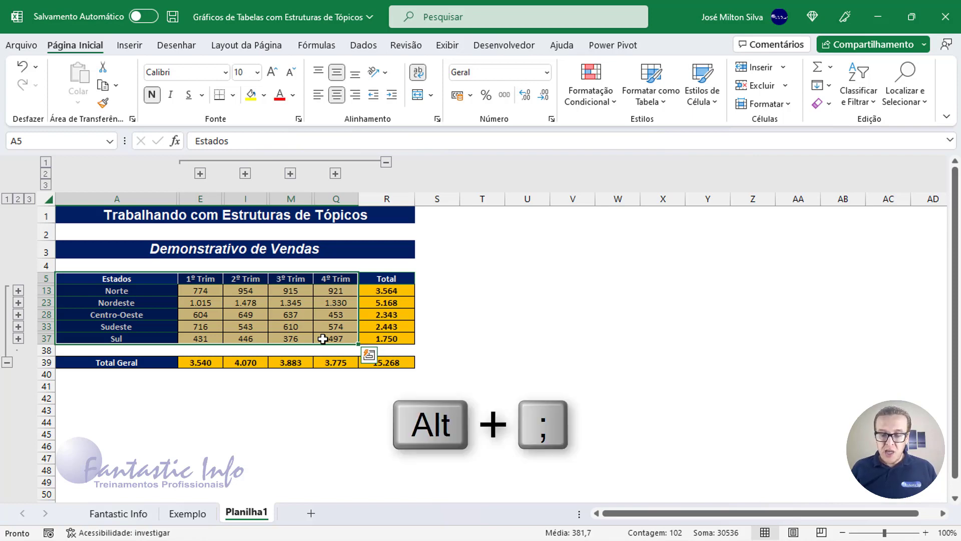
key("alt")
key("alt+semicolon")
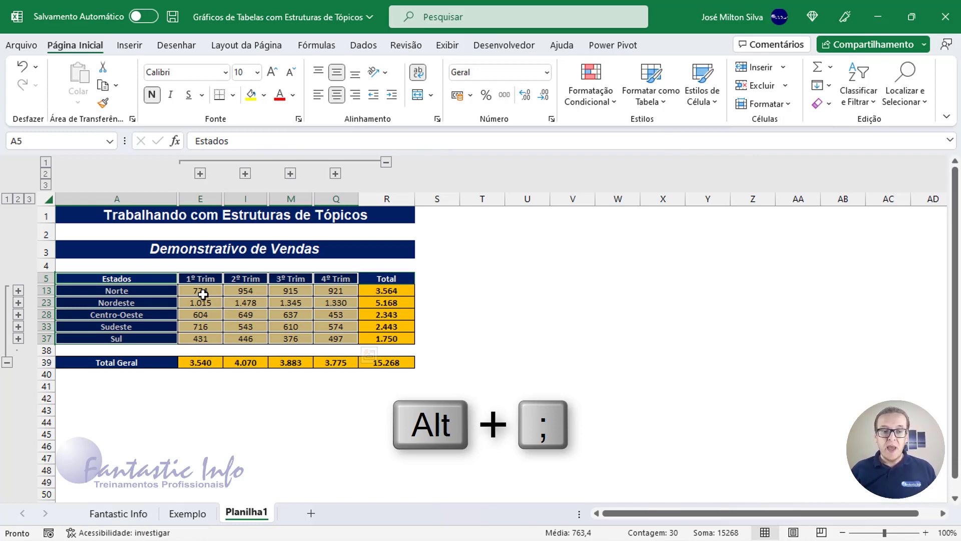
Step: Expand the row and column outlines to level 3 to check which cells are selected, and collapse both back to level 2
left_click(29, 199)
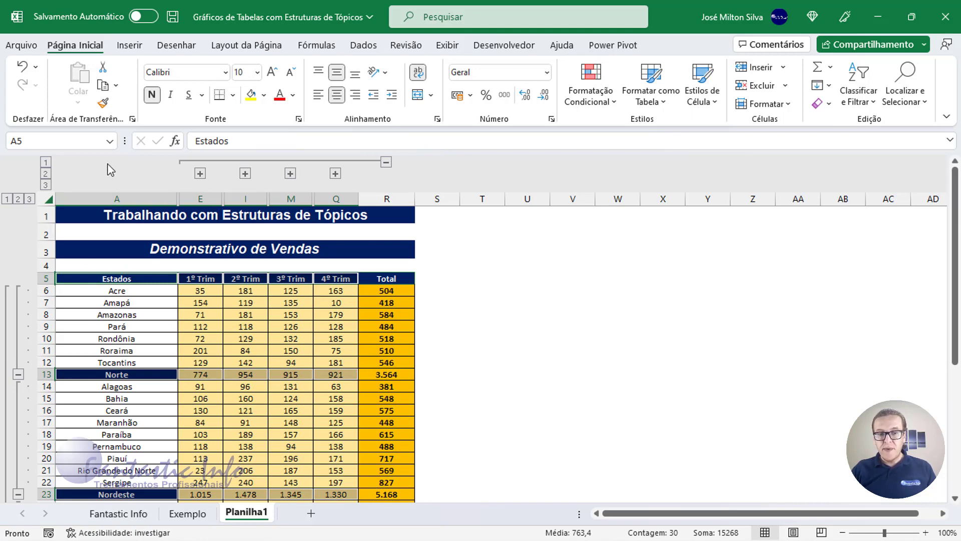
left_click(46, 186)
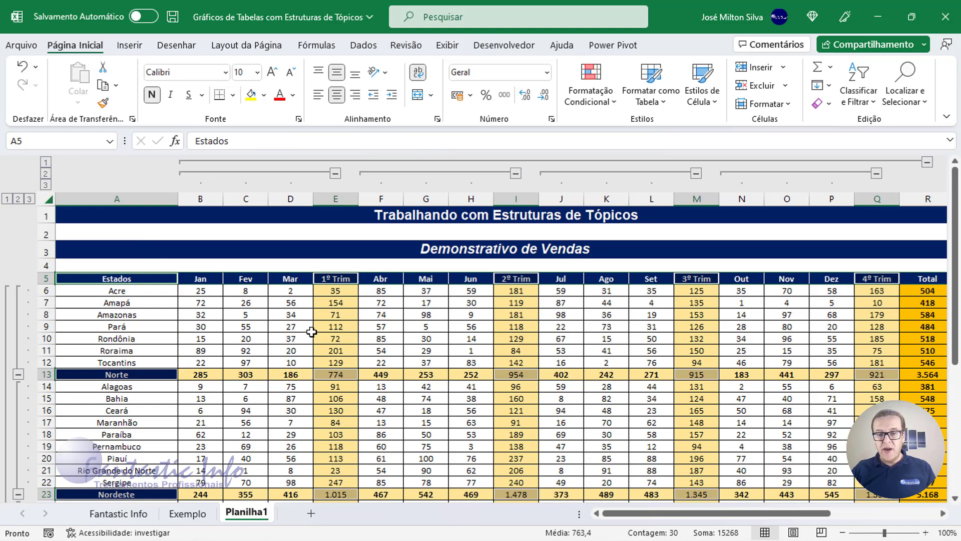
left_click(45, 173)
left_click(18, 199)
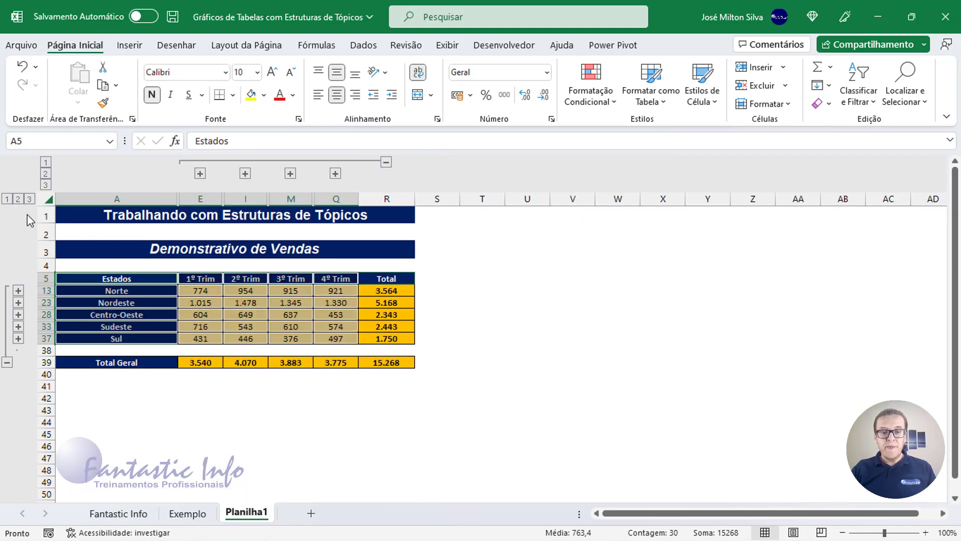
Step: Reselect the table from the Estados header through the Sul row's 4º Trim value (A5:Q37), limiting the selection to visible cells only
left_click(148, 313)
left_click_drag(119, 279, 338, 343)
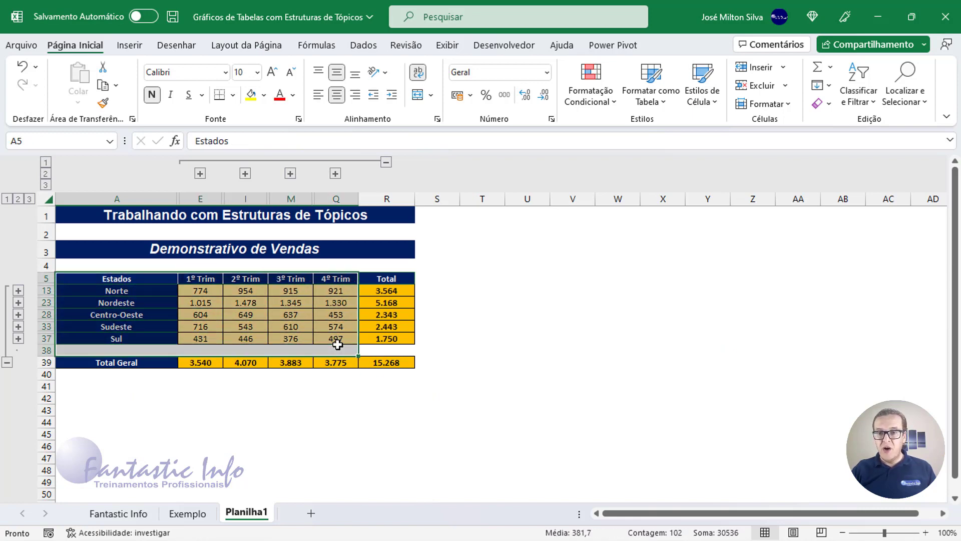
left_click_drag(126, 280, 333, 341)
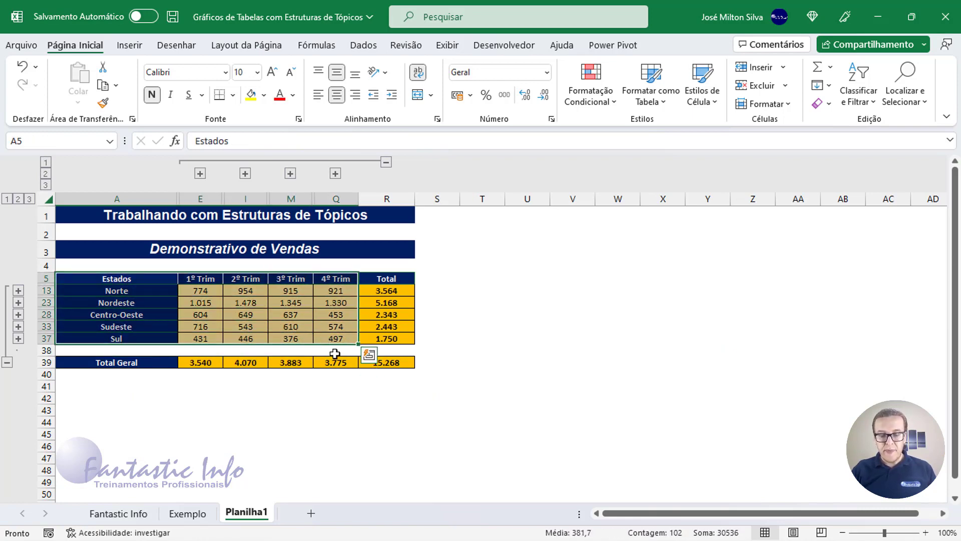
key("alt+;")
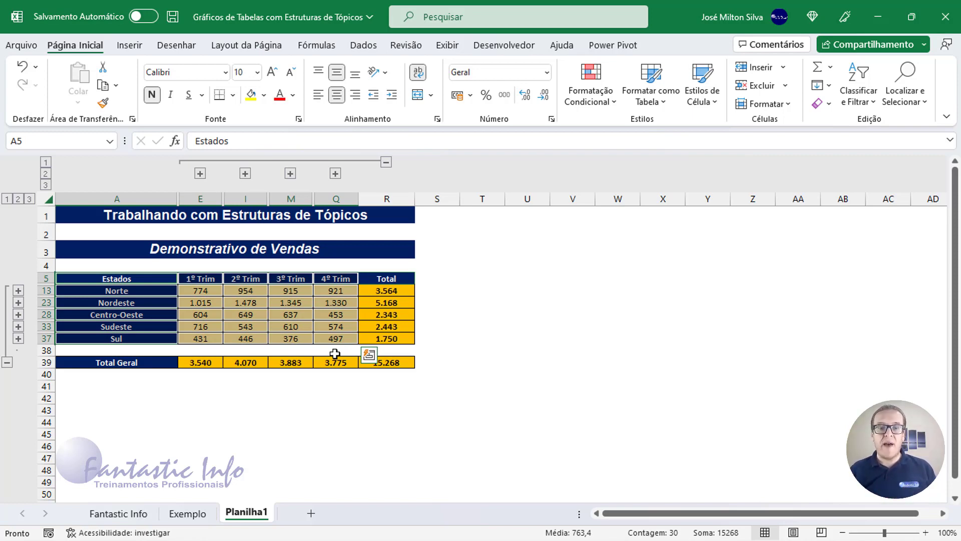
Step: Insert a 2D stacked column chart from the selected cells, place it beside the table, and enlarge it to span about columns S to AB
left_click(129, 45)
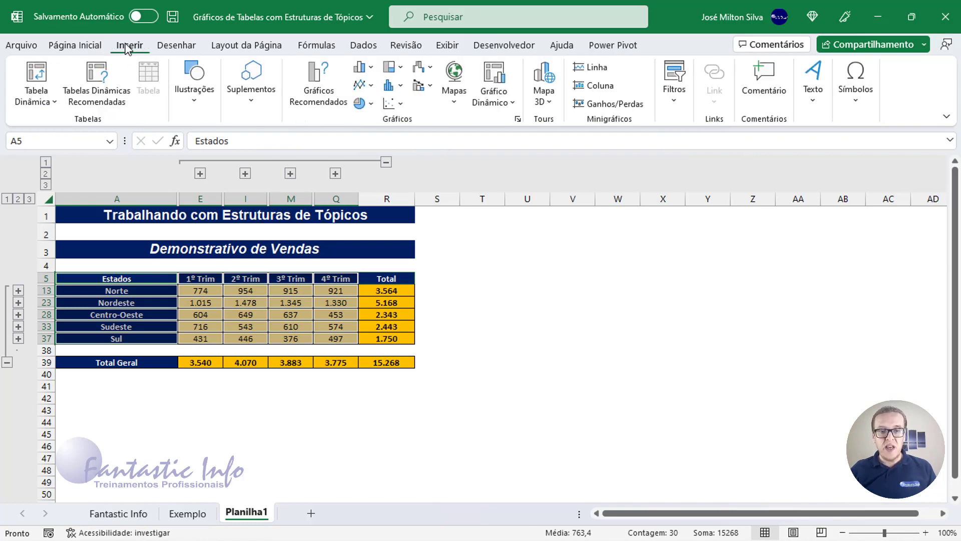
left_click(371, 69)
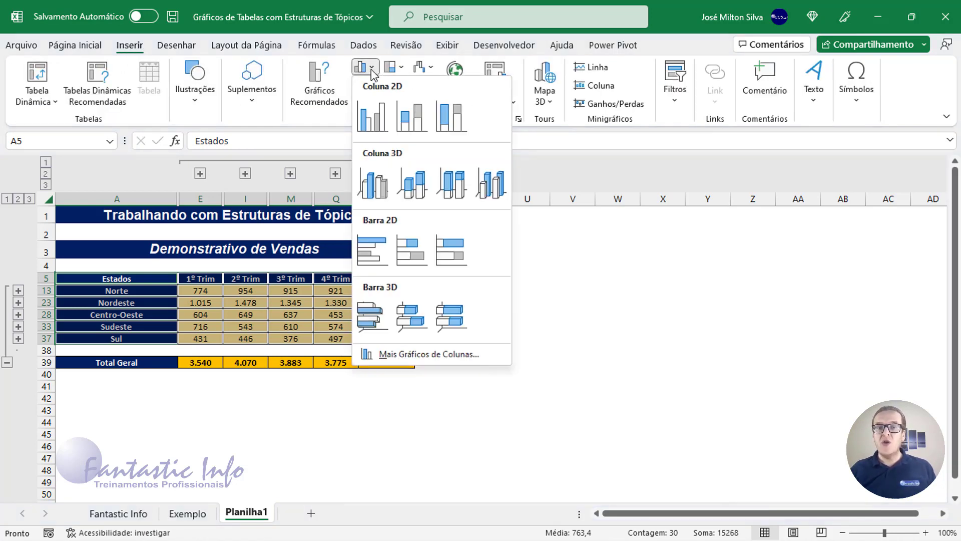
left_click(416, 133)
left_click_drag(414, 256, 531, 209)
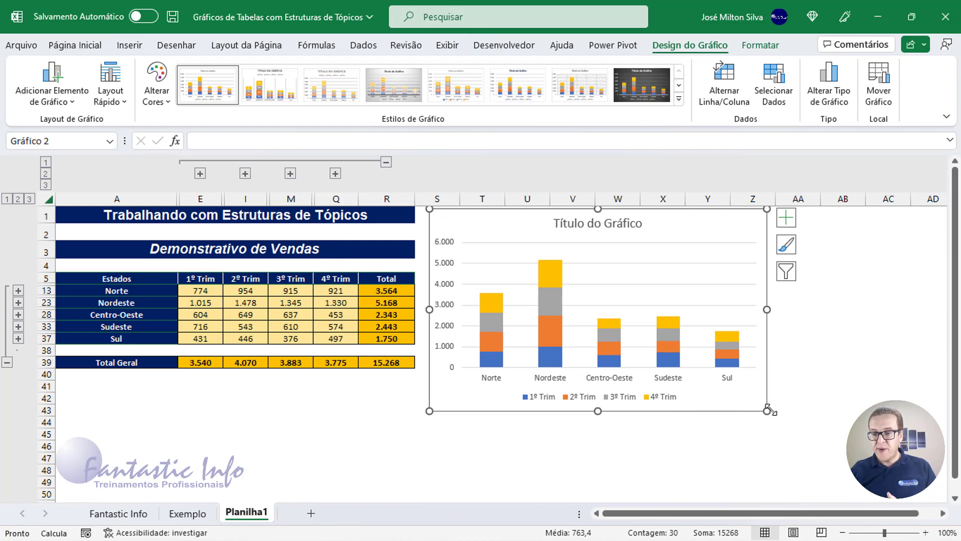
left_click_drag(767, 410, 840, 451)
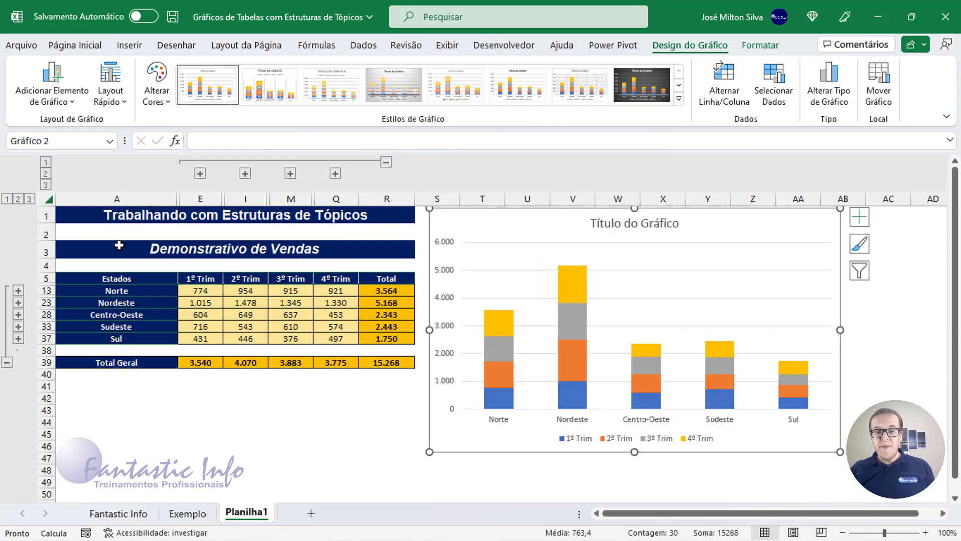
Step: Expand the row outline to level 3, examine the effect on the chart, and collapse the rows back to level 2
left_click(103, 256)
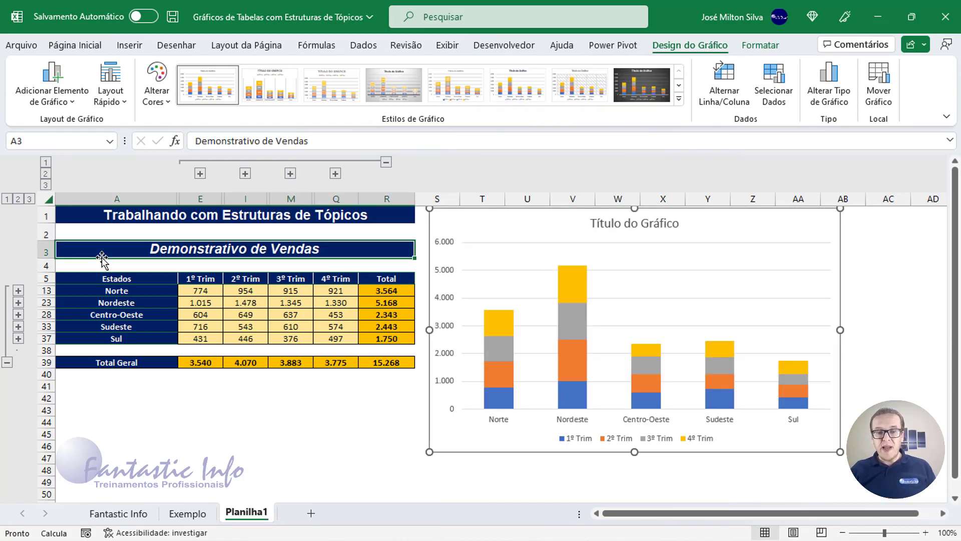
left_click(29, 199)
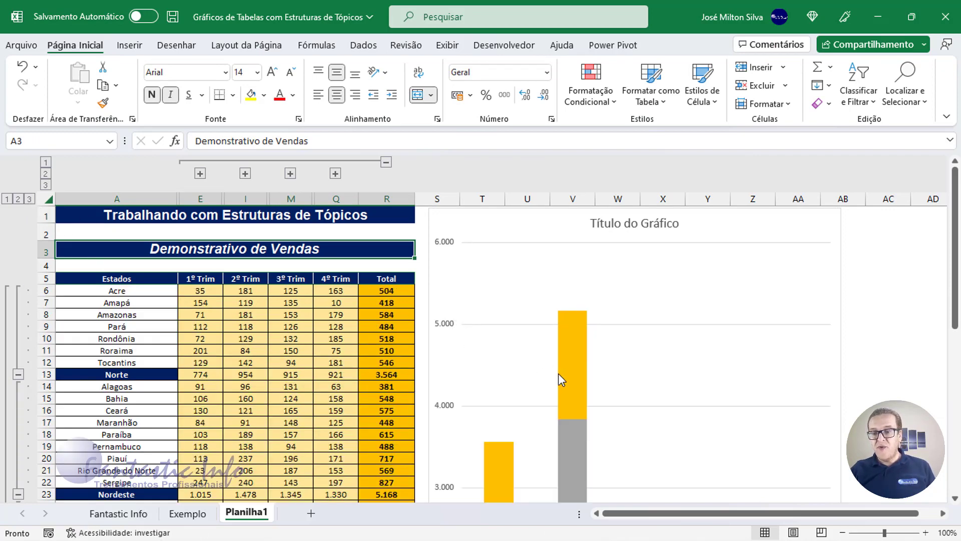
scroll(570, 379, "down", 5)
scroll(569, 379, "down", 3)
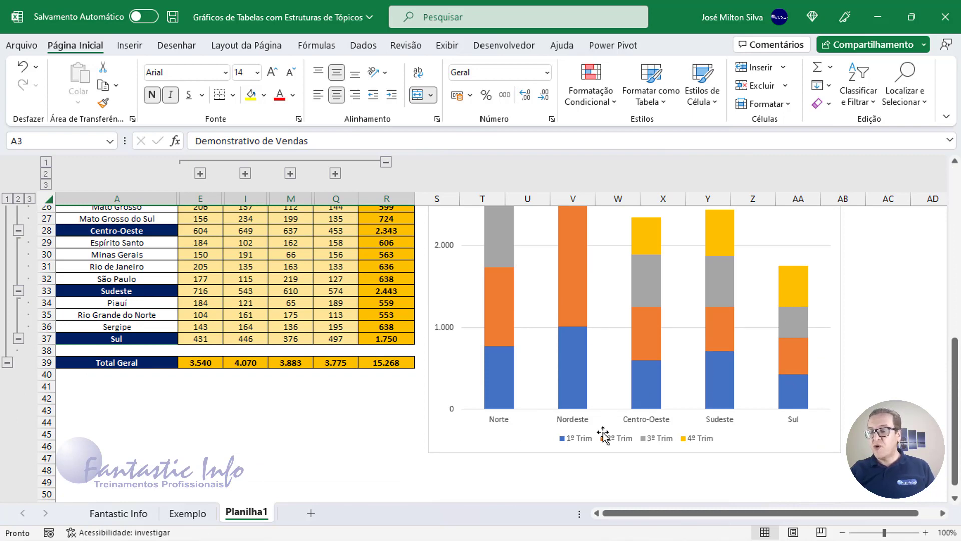
scroll(150, 310, "up", 3)
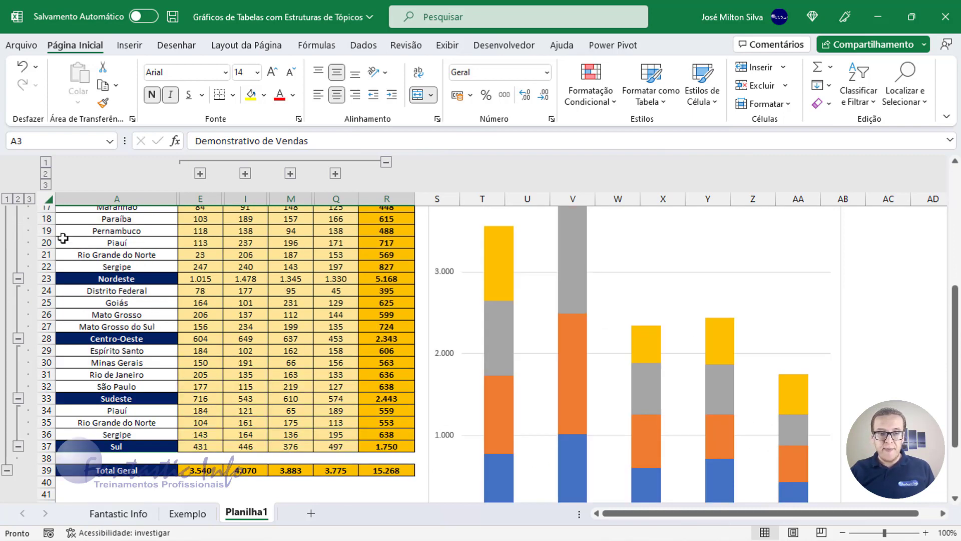
left_click(17, 199)
scroll(656, 299, "up", 2)
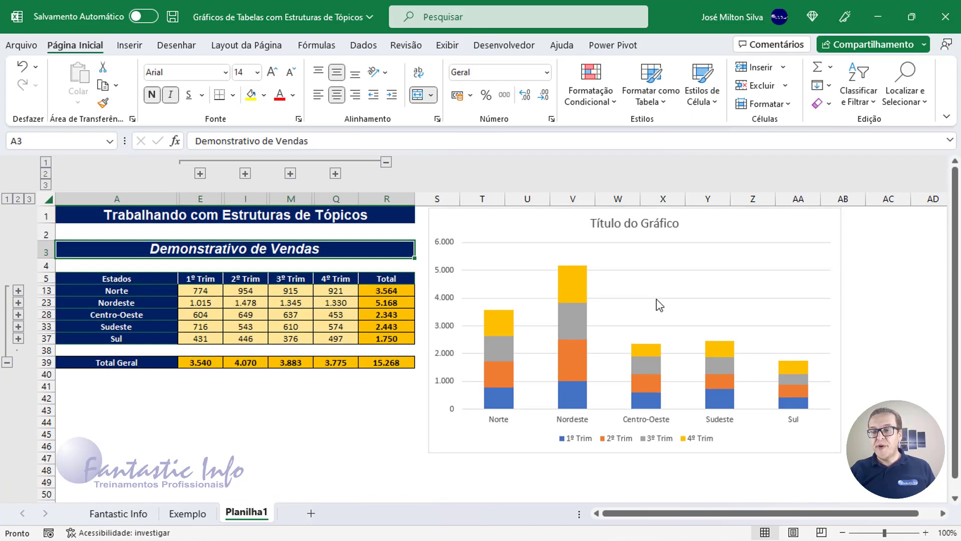
scroll(656, 299, "down", 1)
scroll(657, 299, "up", 1)
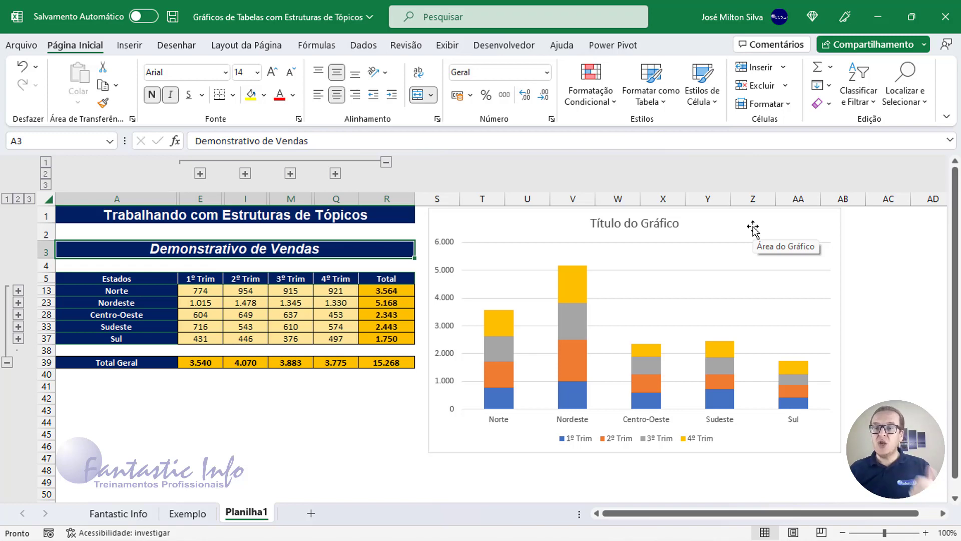
Step: Set the chart area's positioning property to "Mover mas não dimensionar com células" and close the formatting options
double_click(505, 223)
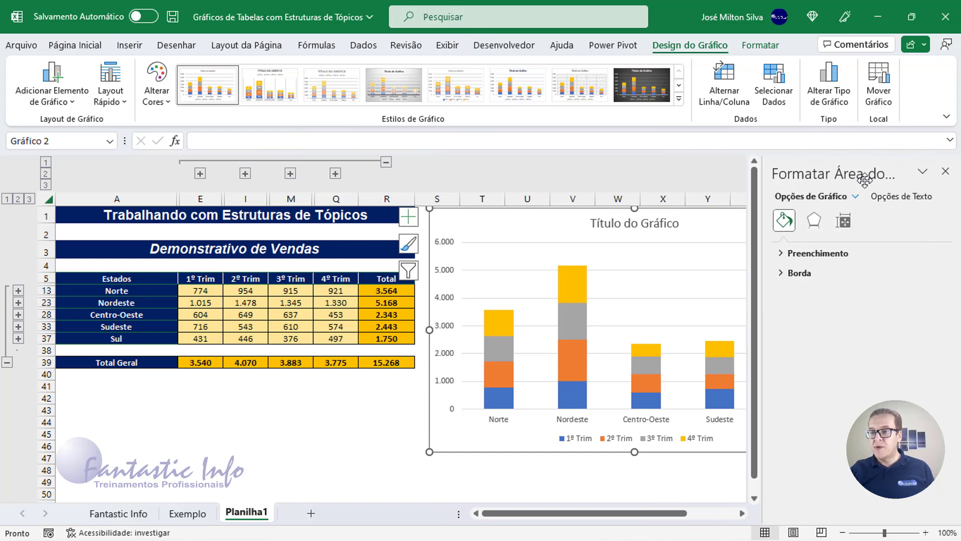
left_click(845, 230)
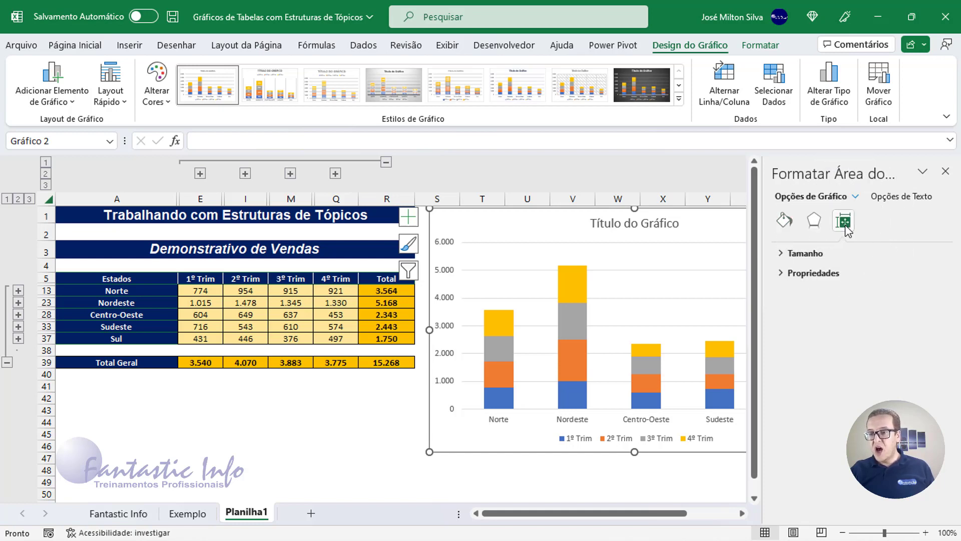
left_click(853, 229)
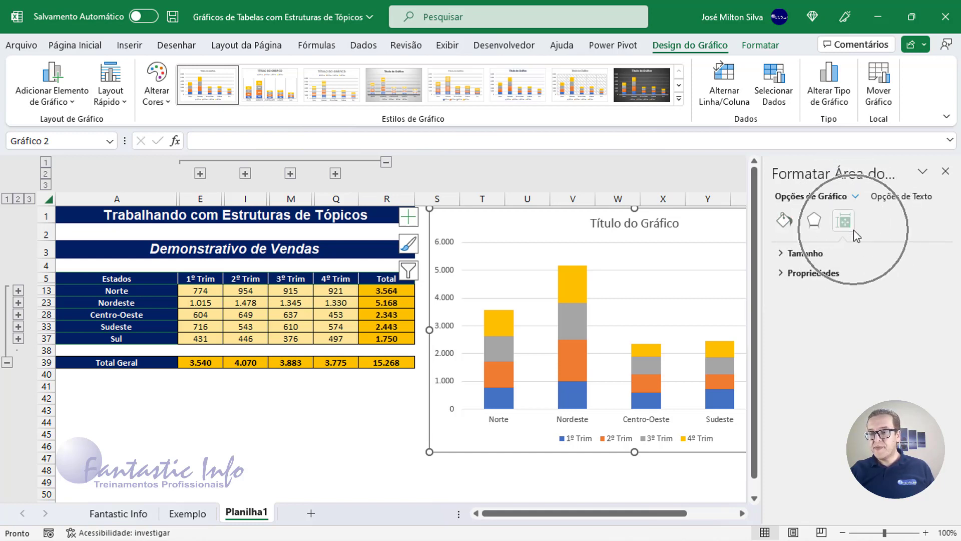
left_click(803, 275)
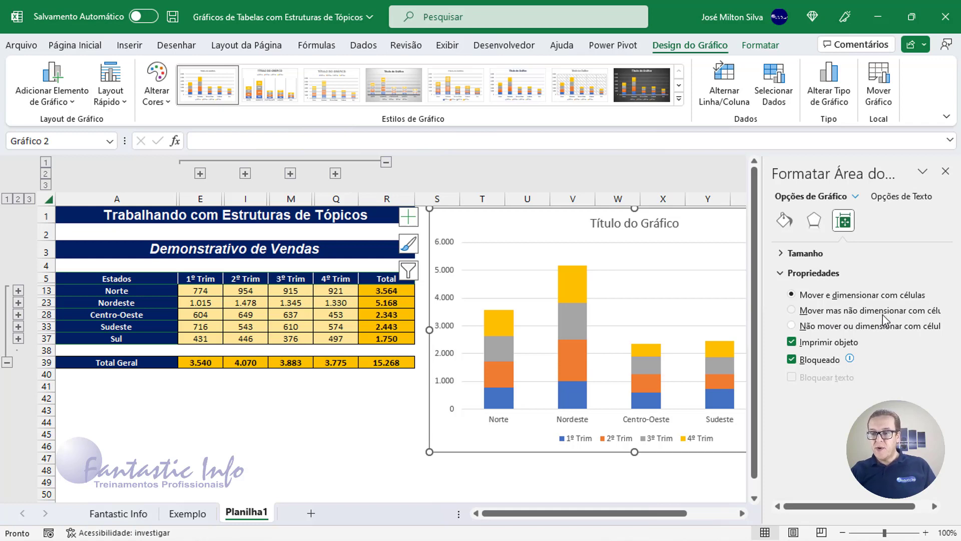
mouse_move(765, 316)
left_mouse_down()
mouse_move(731, 316)
mouse_move(751, 316)
left_mouse_up()
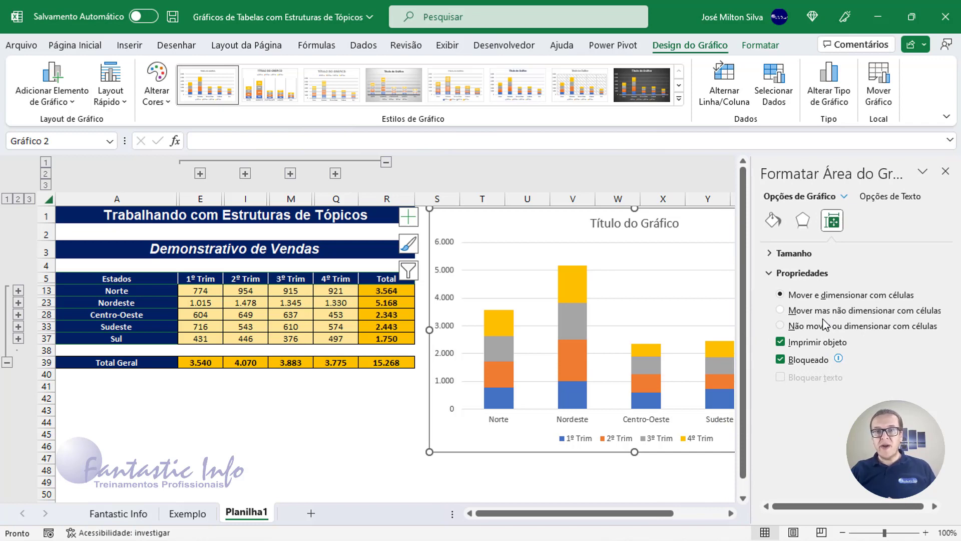
left_click(779, 310)
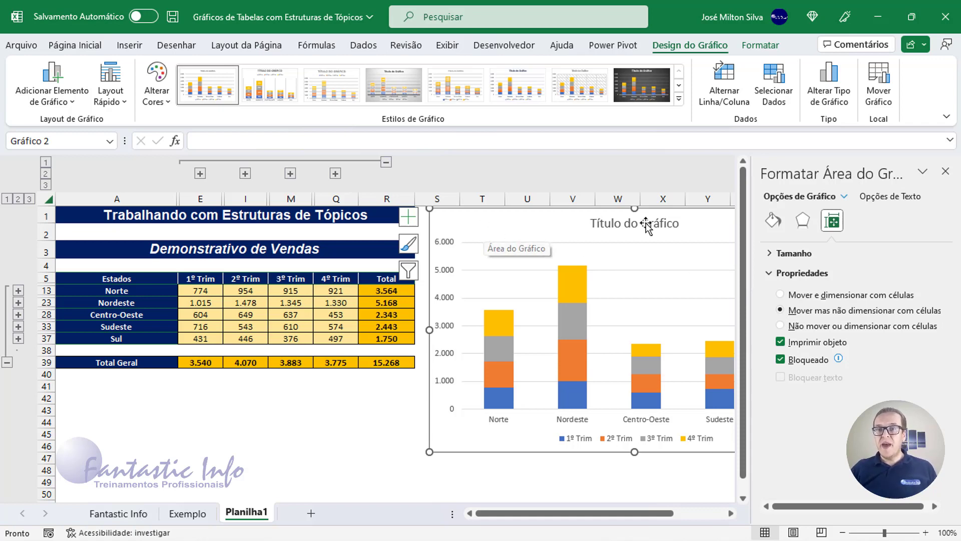
left_click(945, 172)
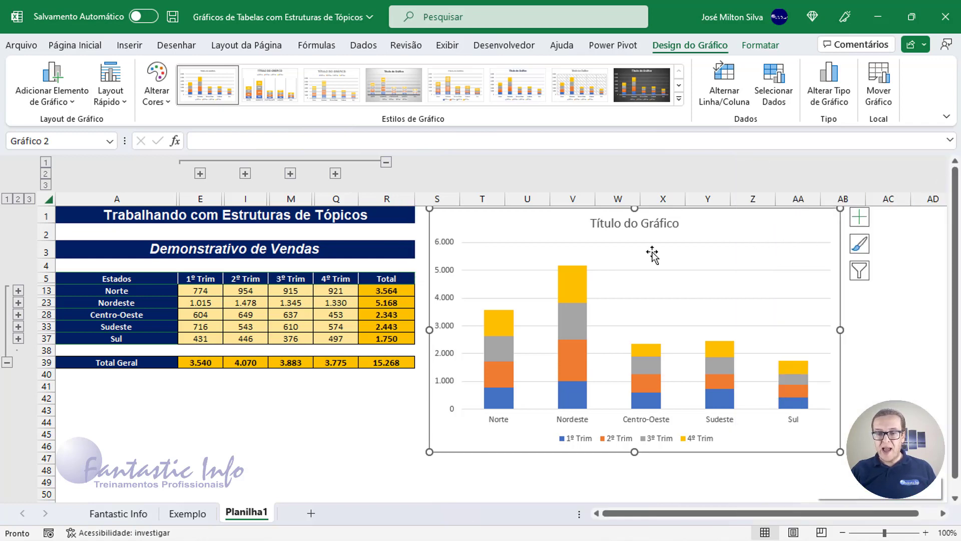
Step: Switch the row outline among levels 3, 2 and 1 to check the chart's size, finishing at level 2
left_click(104, 386)
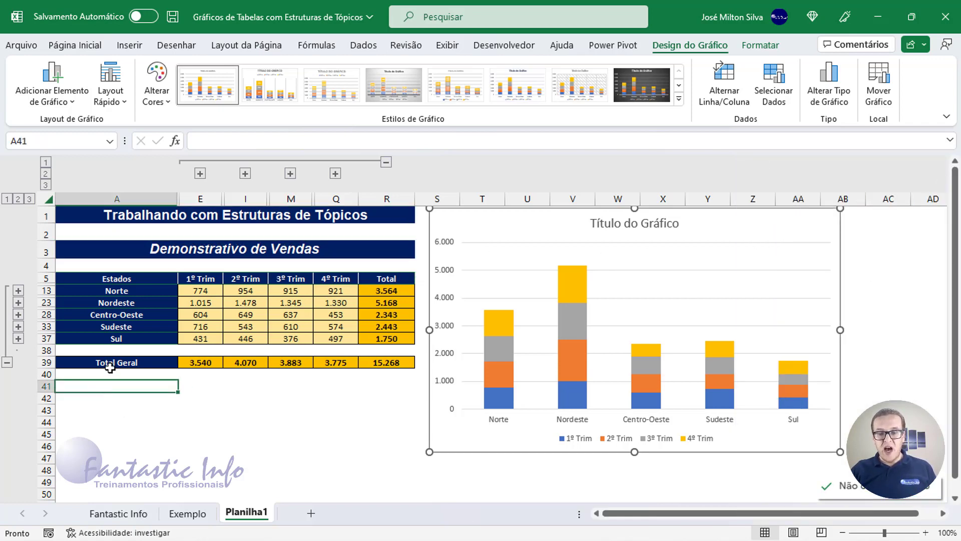
left_click(30, 199)
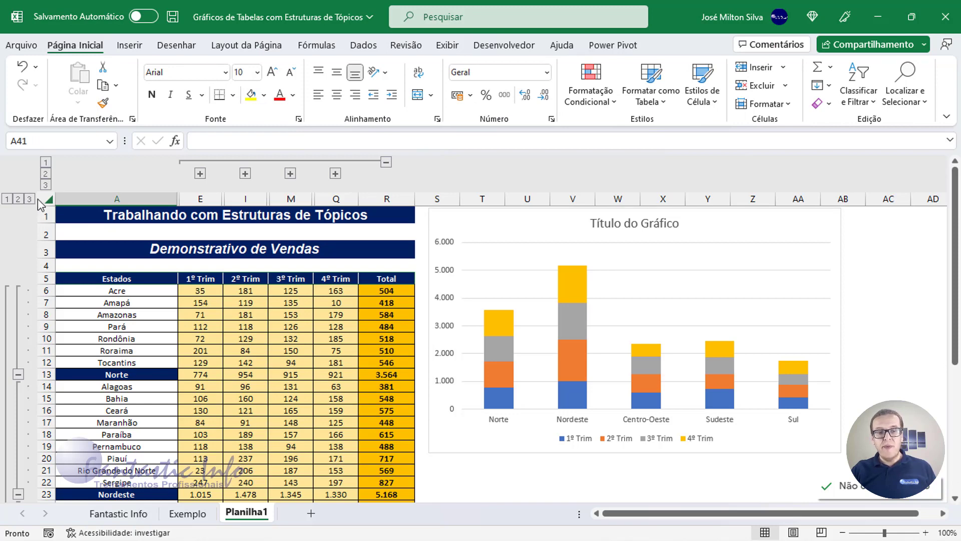
left_click(17, 199)
left_click(29, 199)
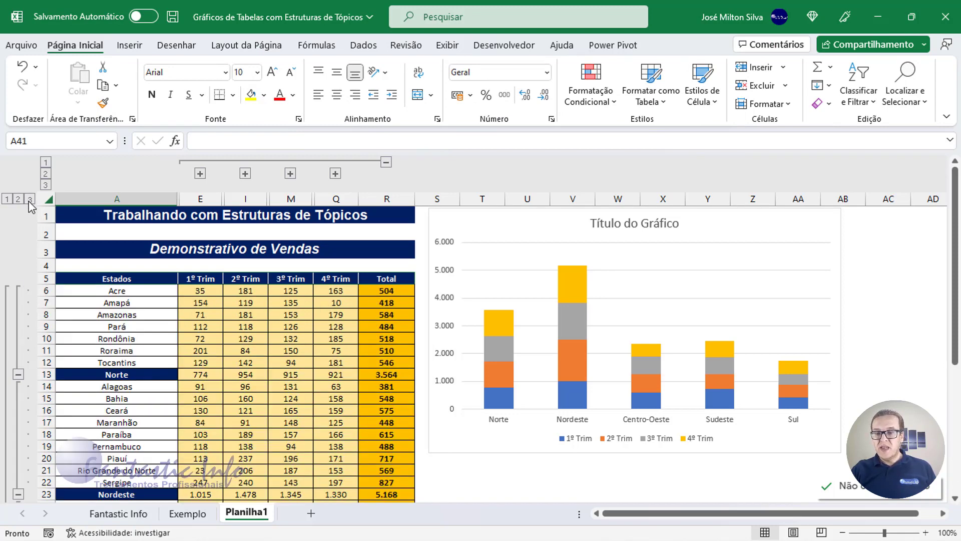
left_click(7, 199)
left_click(18, 199)
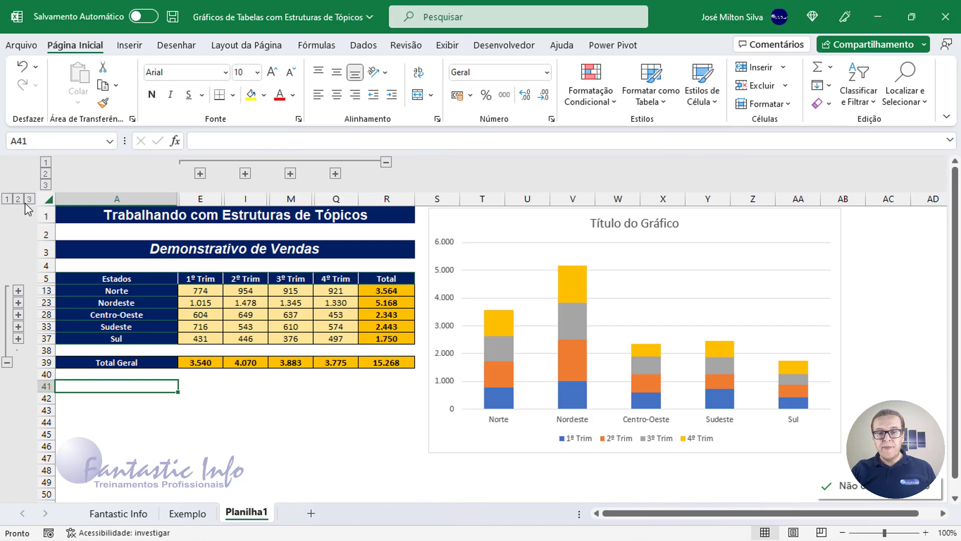
Step: Review the chart area's move and size properties, leaving them as they are
double_click(500, 226)
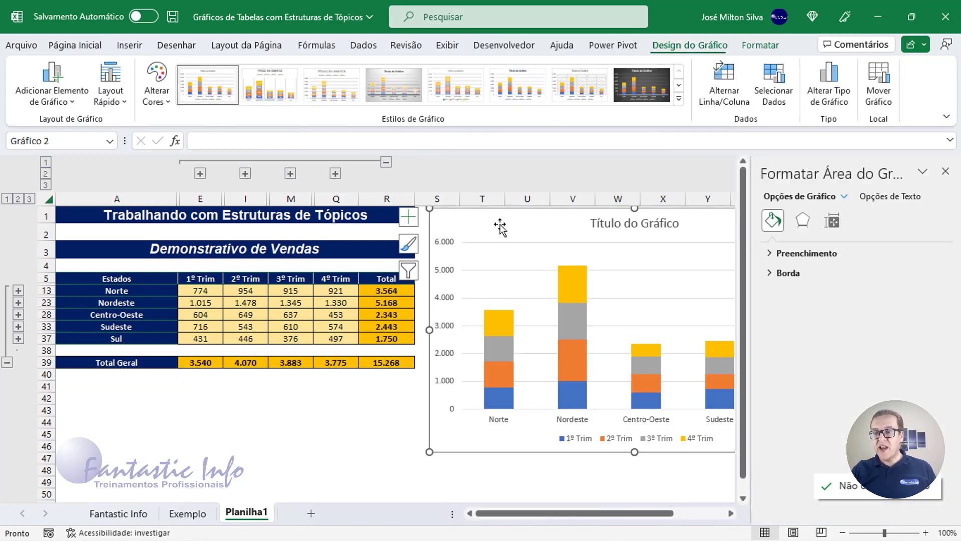
left_click(833, 227)
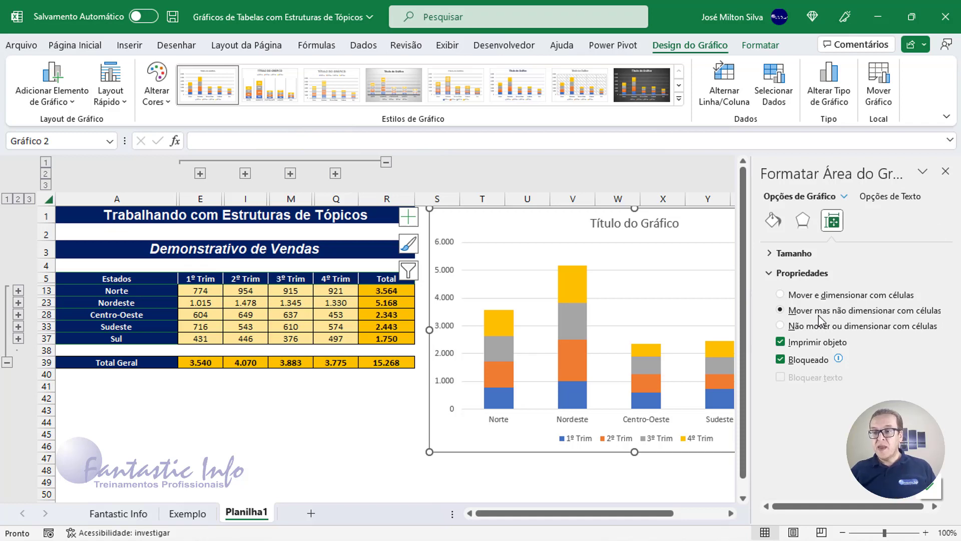
left_click(946, 171)
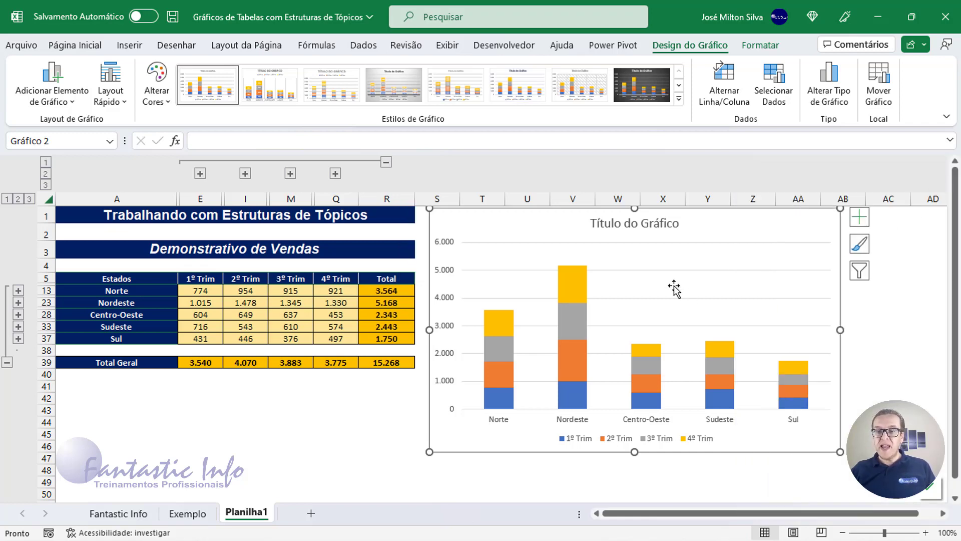
Step: Collapse the column outline to level 1 to test how hiding the quarter columns affects the chart
left_click(184, 249)
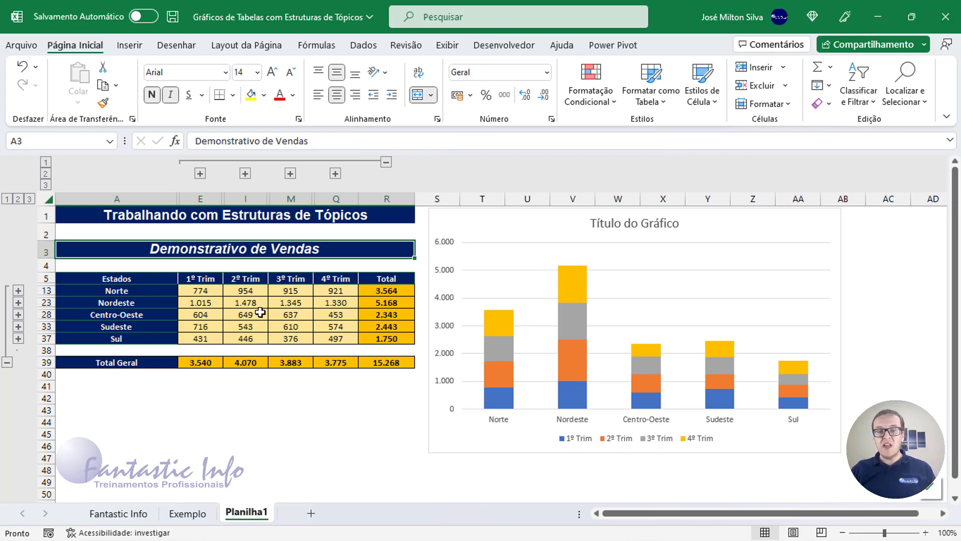
left_click(46, 163)
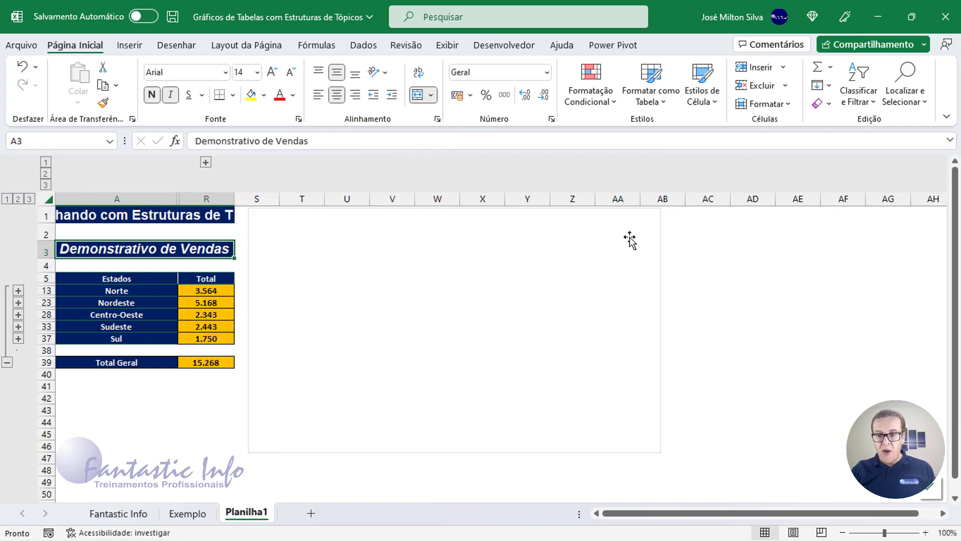
Step: Enable "Mostrar dados em linhas e colunas ocultas" in the hidden and empty cell settings of the chart's data source
left_click(275, 220)
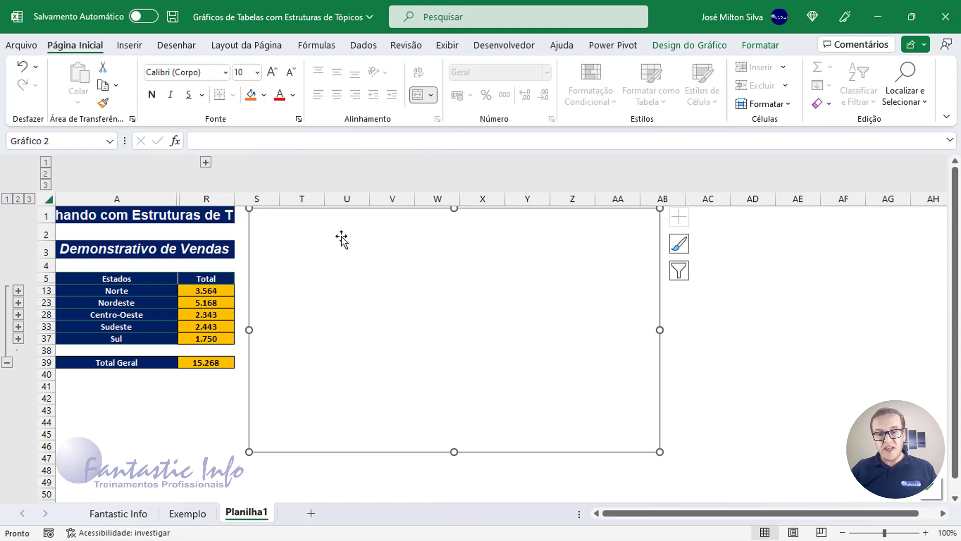
right_click(297, 233)
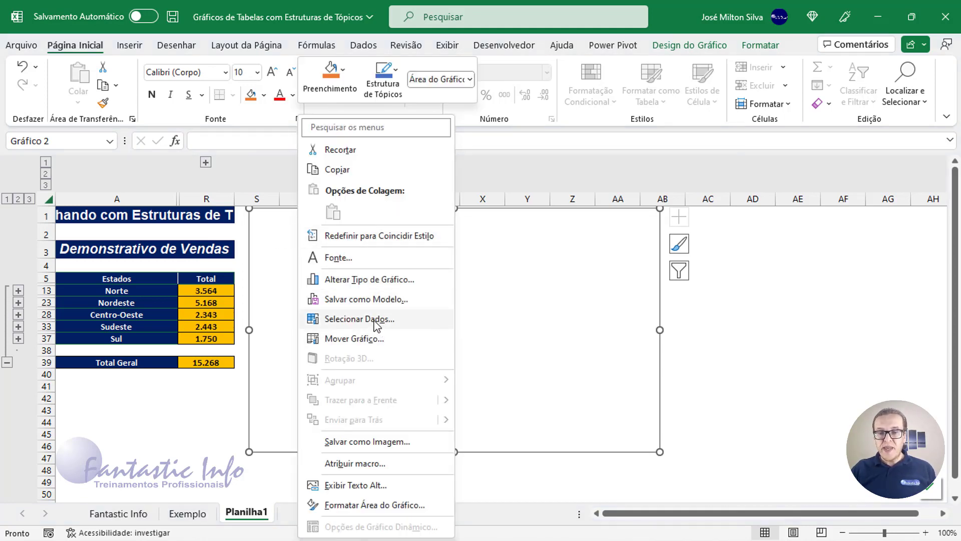
left_click(359, 319)
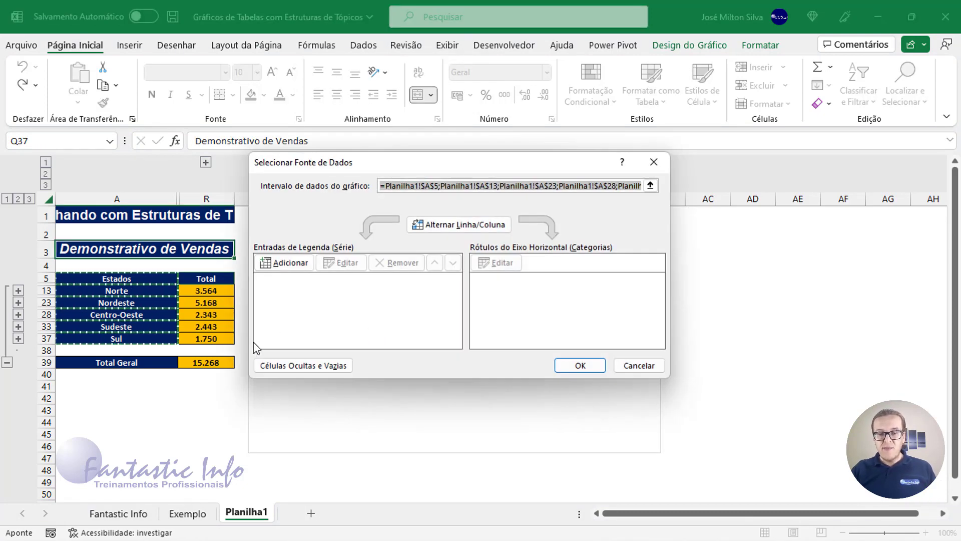
left_click(296, 367)
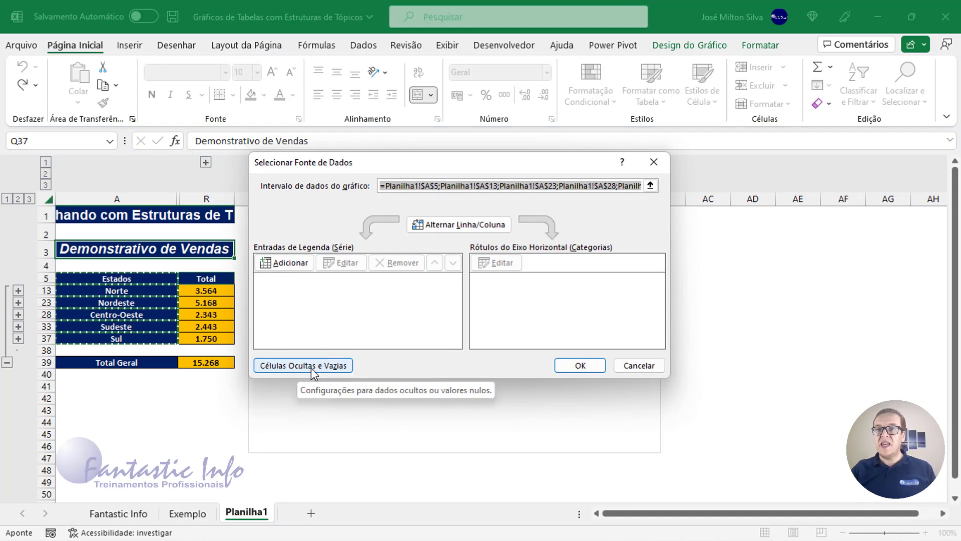
left_click(311, 367)
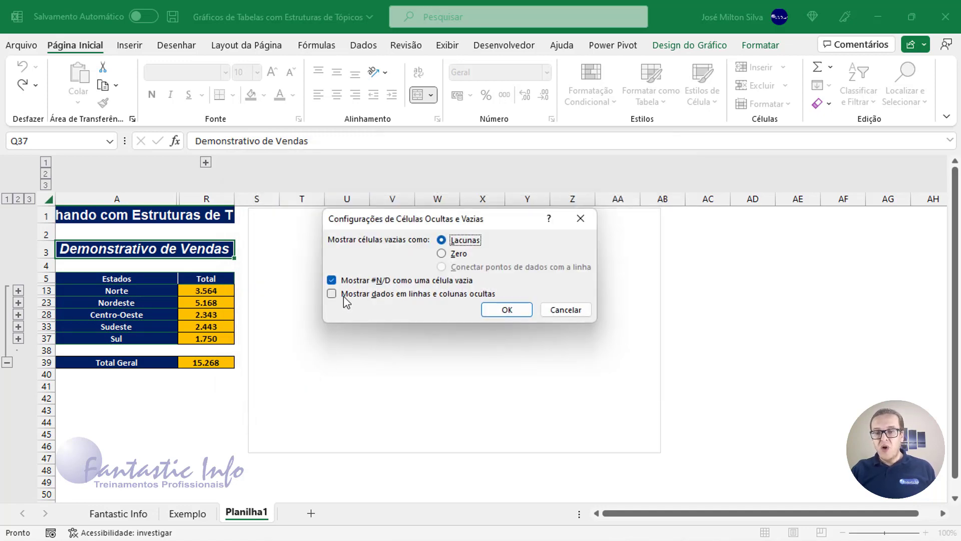
key("ctrl")
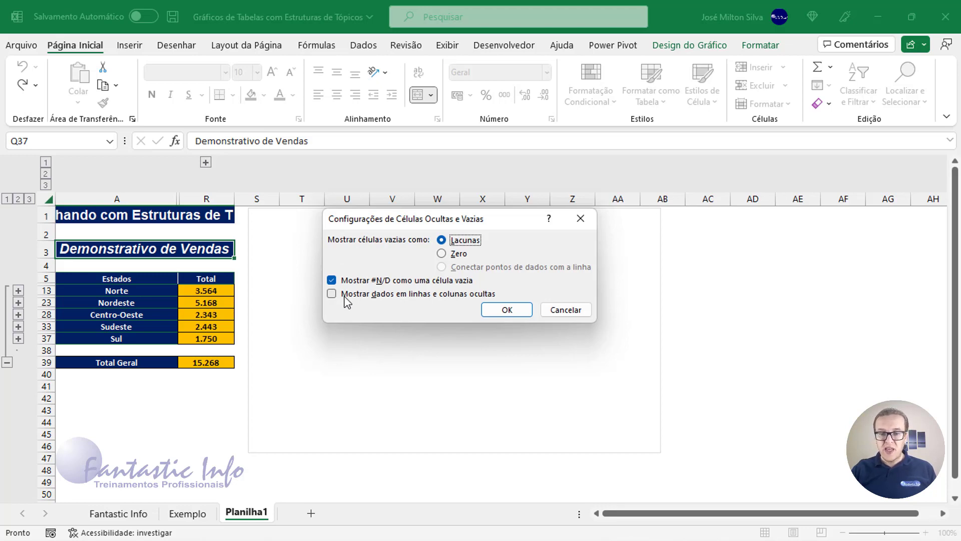
left_click(343, 295)
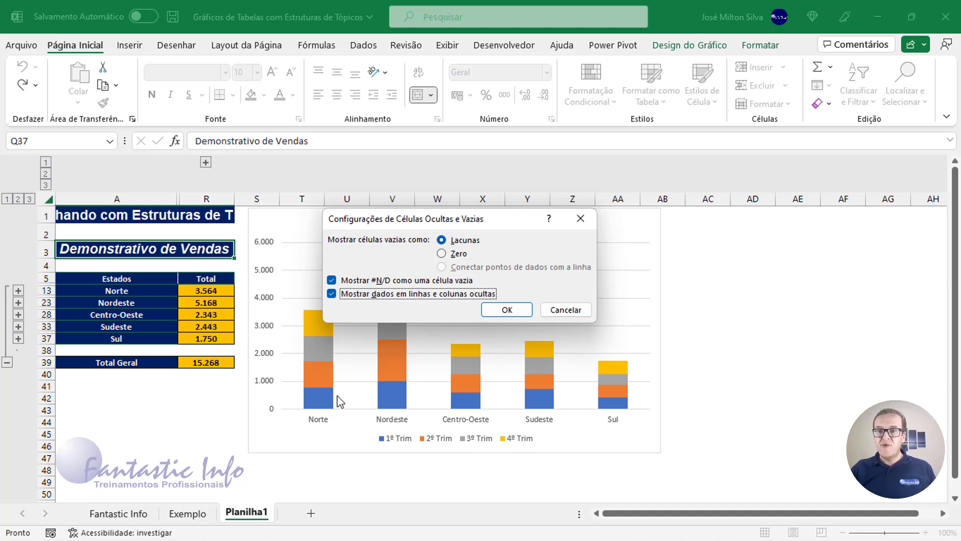
left_click(507, 309)
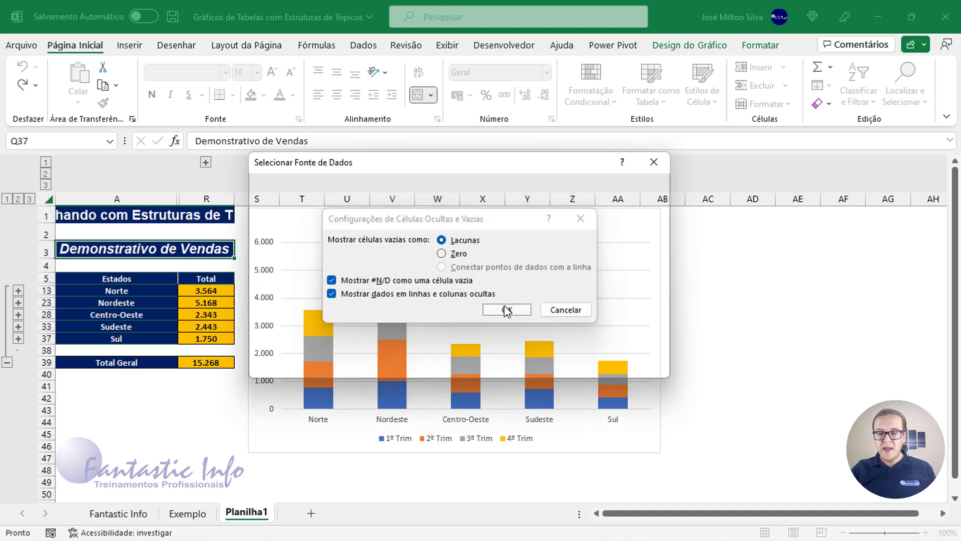
left_click(578, 363)
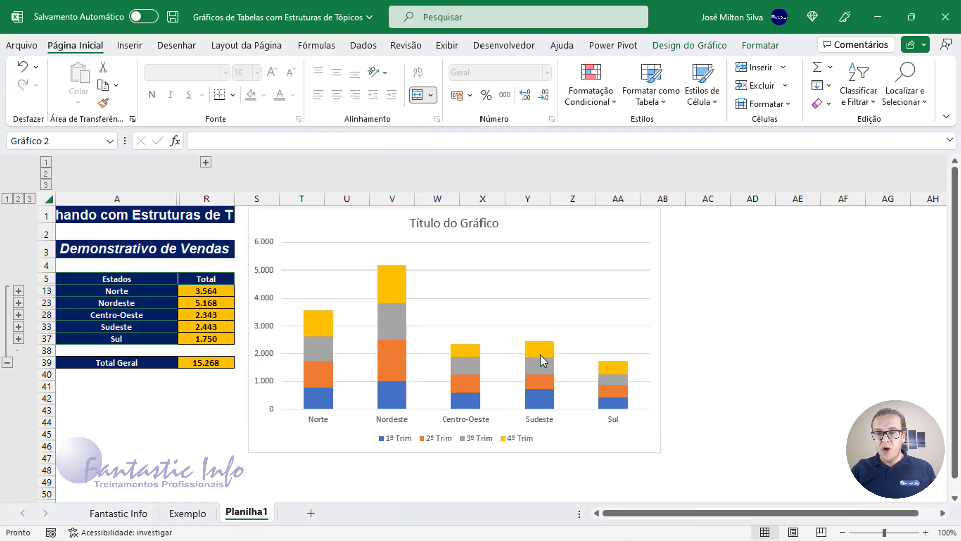
Step: Switch the row outline among levels 1, 2 and 3 to check that the chart keeps its data, finishing at level 2
left_click(91, 381)
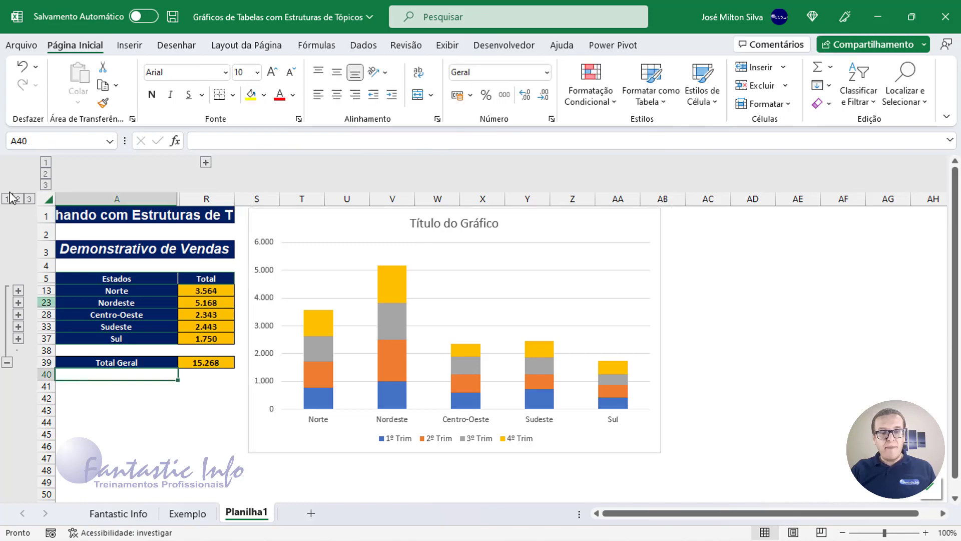
left_click(7, 199)
left_click(16, 200)
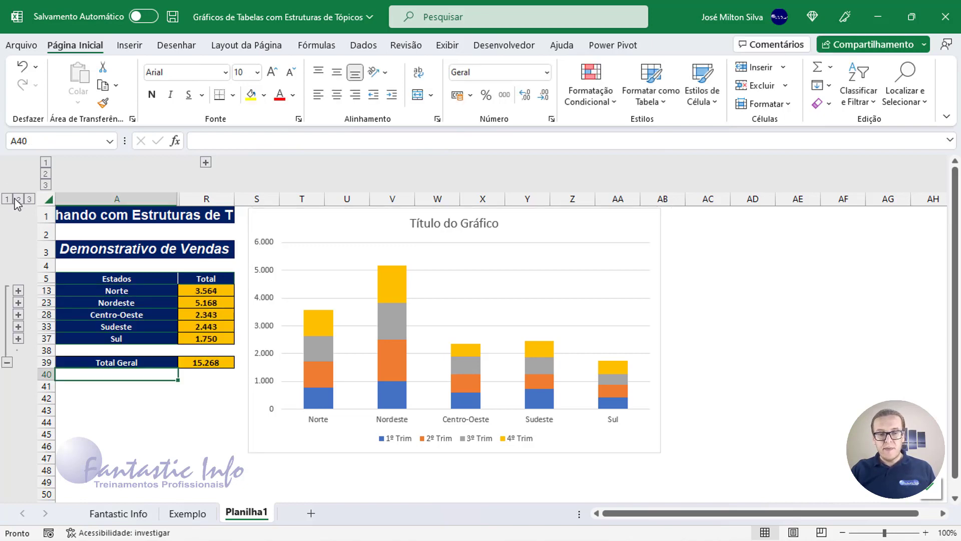
left_click(30, 199)
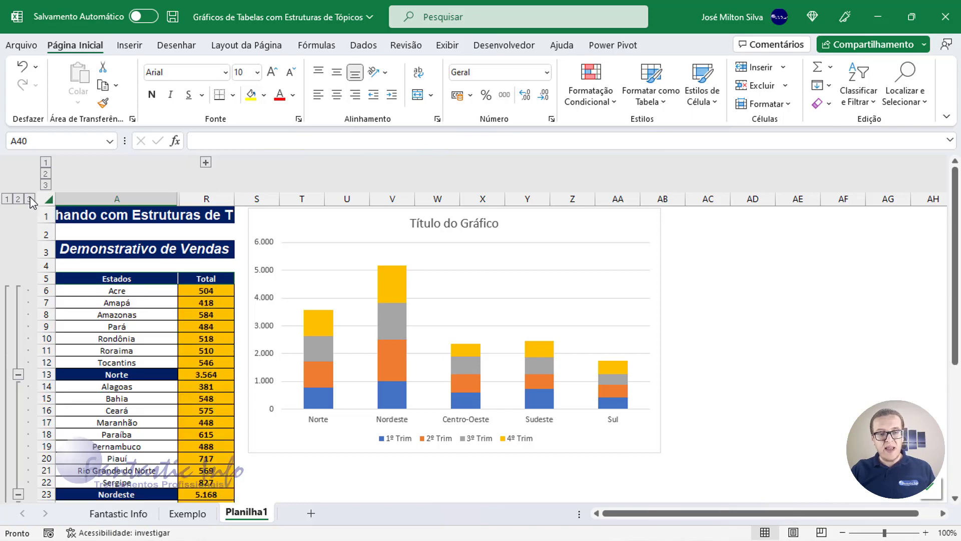
left_click(17, 199)
Step: Switch the column outline between levels 2 and 1 to test the chart, leaving the quarter columns shown at level 2
left_click(46, 174)
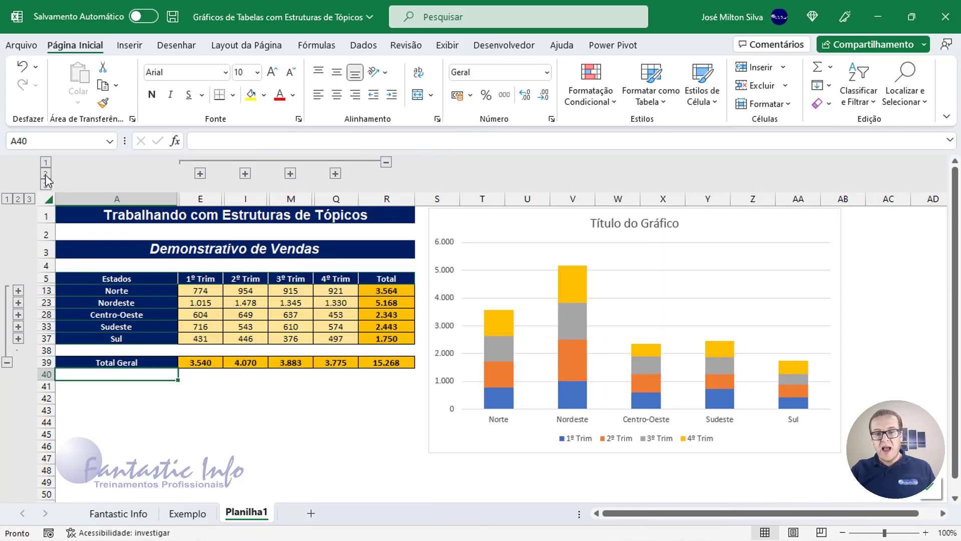
left_click(46, 163)
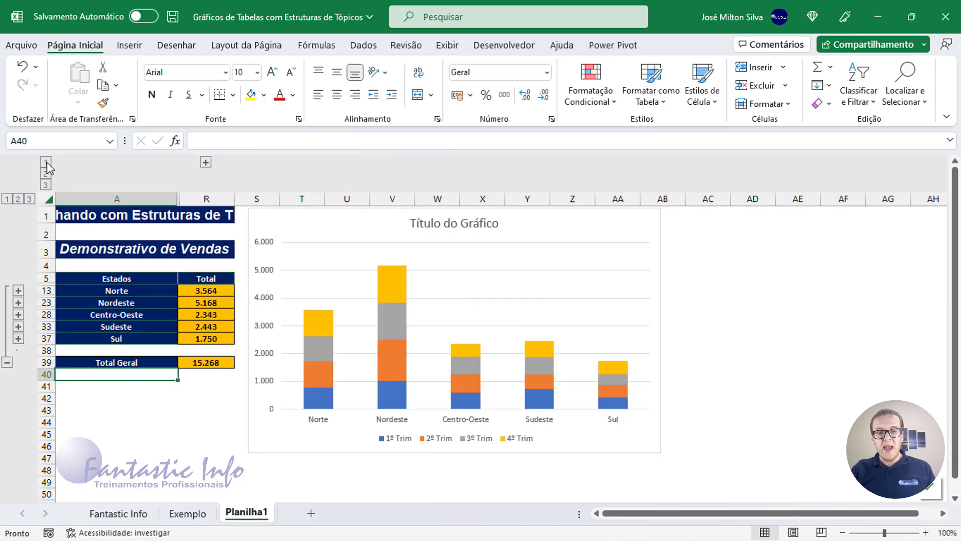
left_click(45, 174)
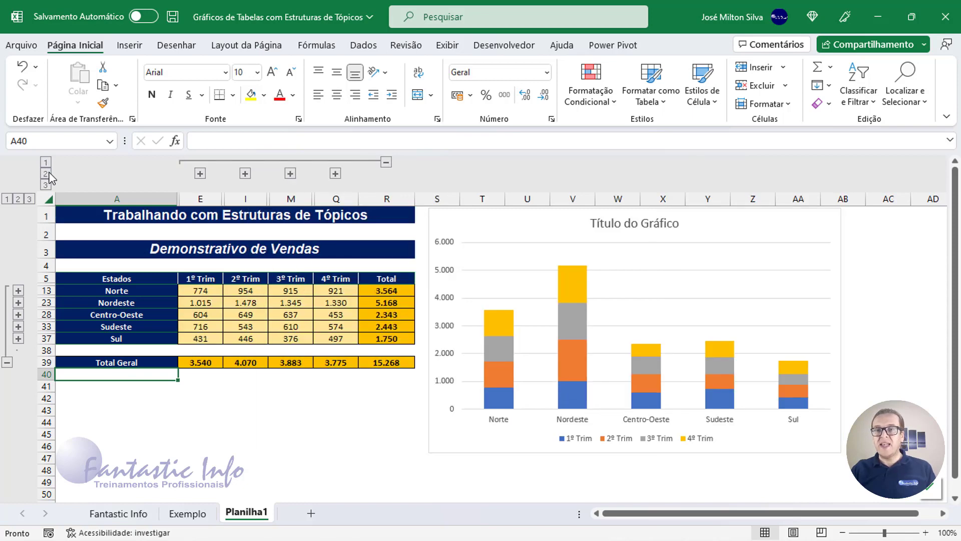
Step: Delete the vertical value axis and the horizontal gridlines from the chart
left_click(473, 225)
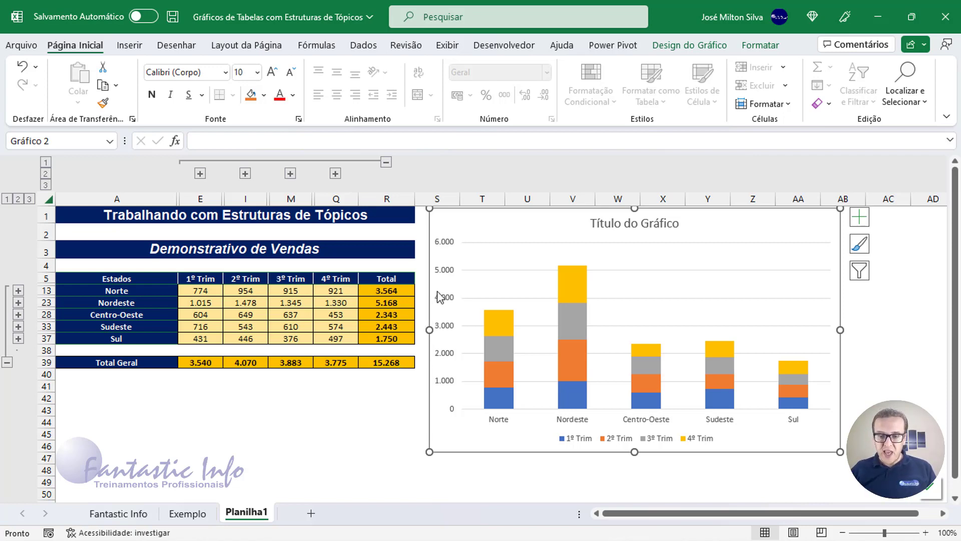
left_click(446, 245)
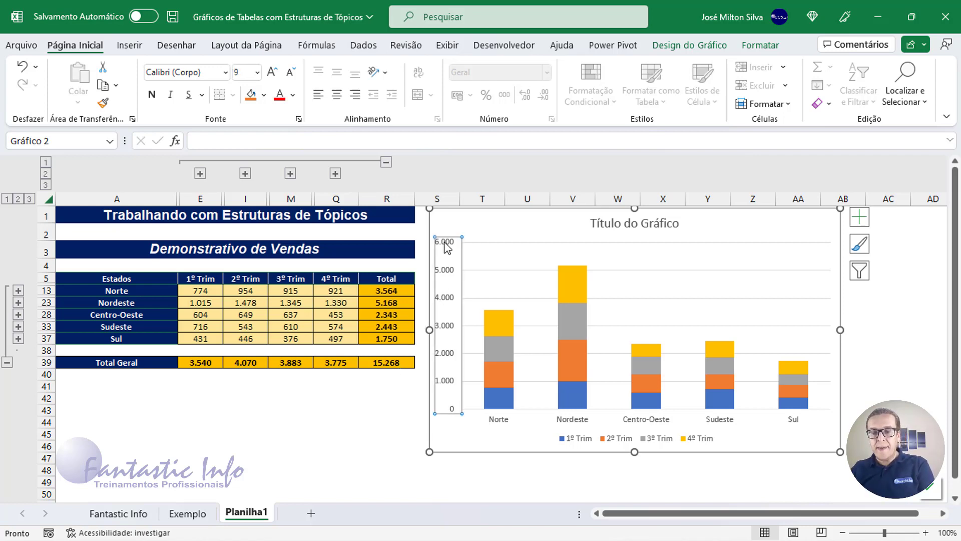
key("Delete")
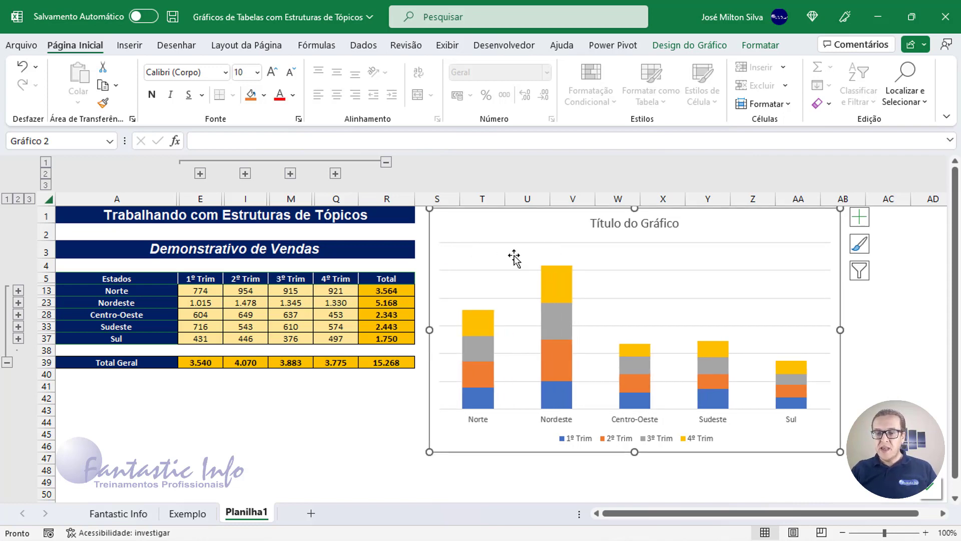
left_click(498, 271)
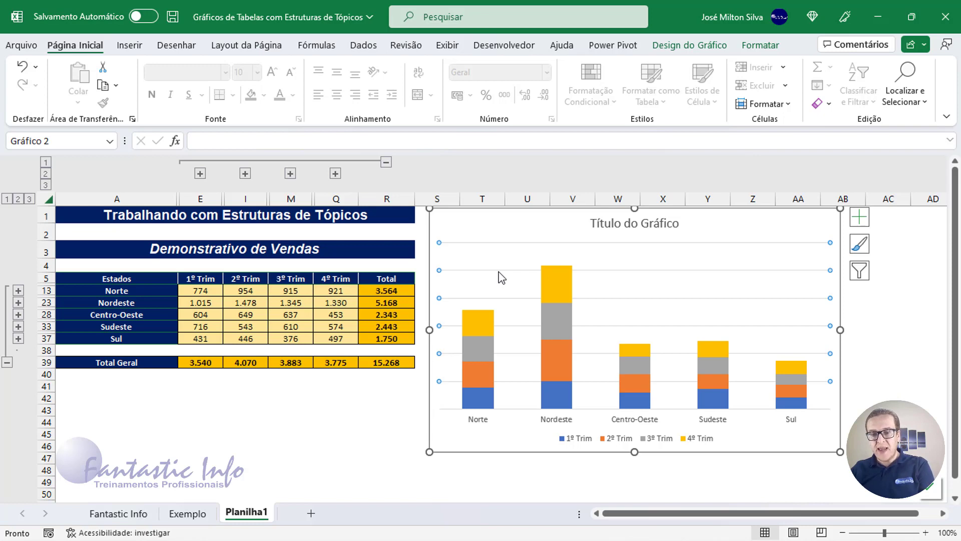
key("Delete")
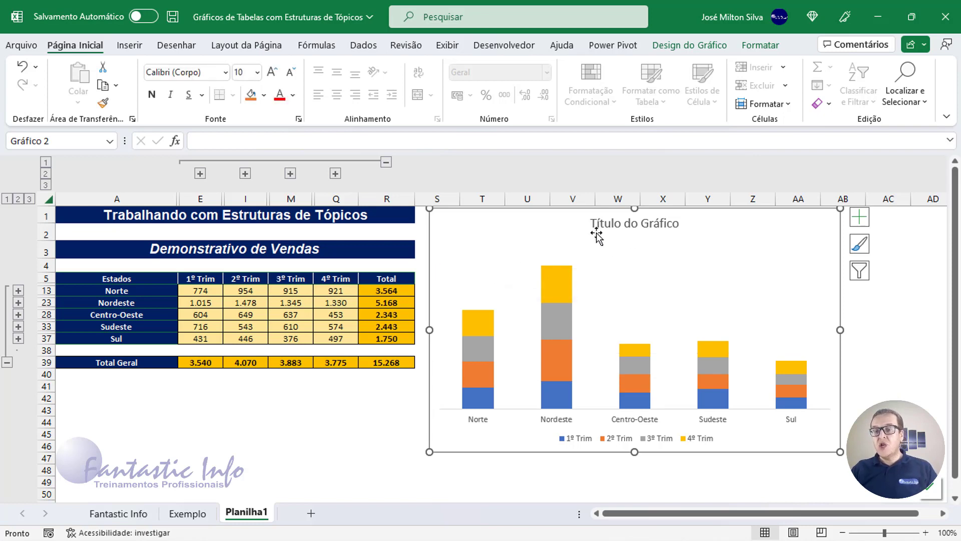
Step: Link the chart title to cell A3 with the formula =Planilha1!$A$3
left_click(623, 229)
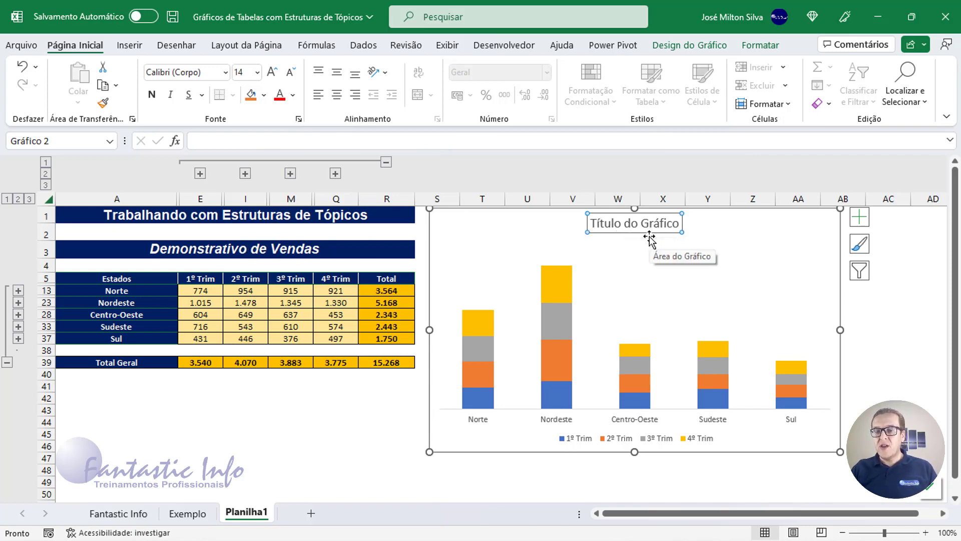
left_click(219, 143)
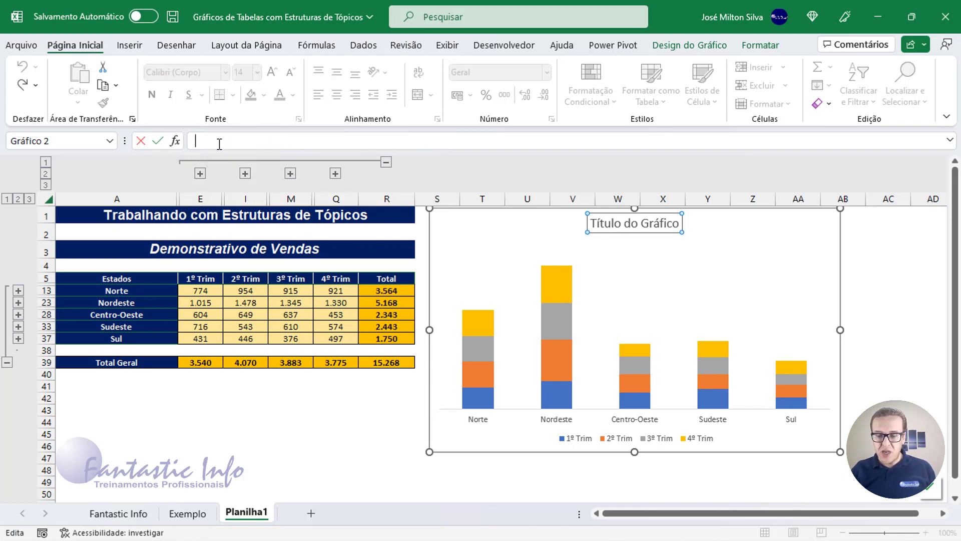
type("=")
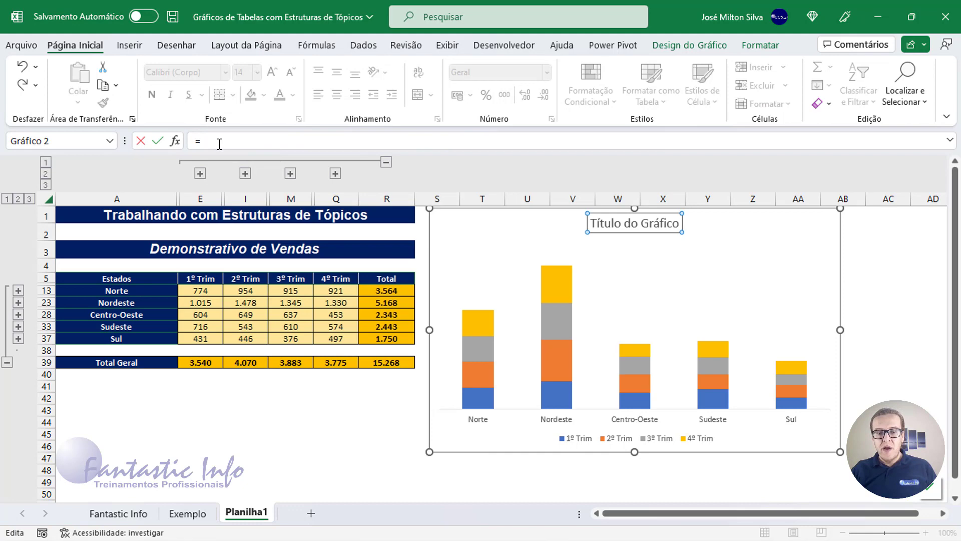
left_click(233, 248)
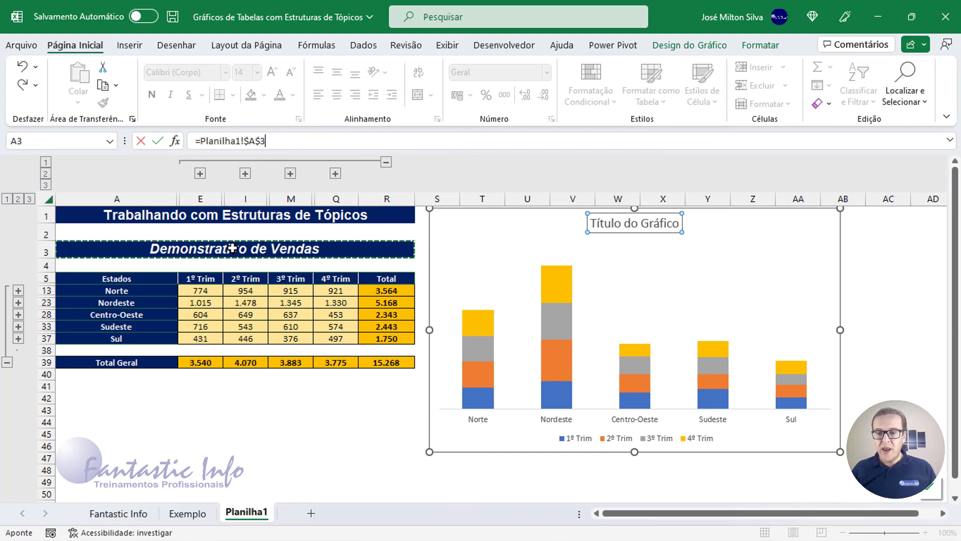
key("Return")
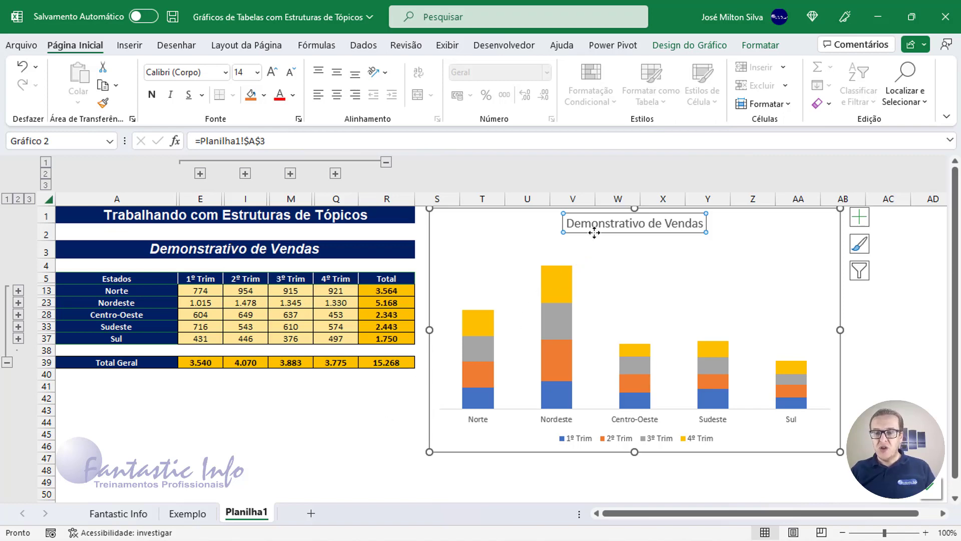
Step: Add data labels (Rótulos de Dados) to all the chart's columns and close the chart elements list
left_click(858, 216)
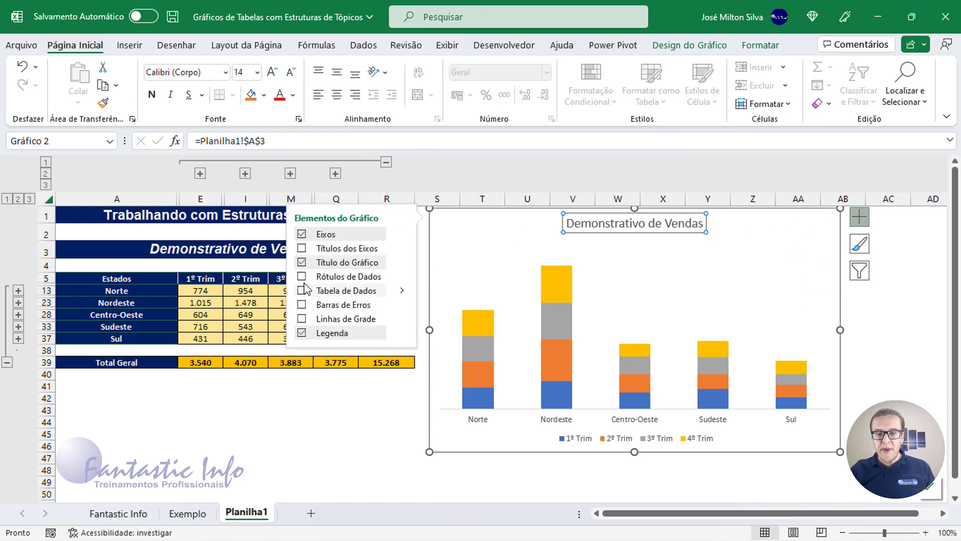
left_click(301, 278)
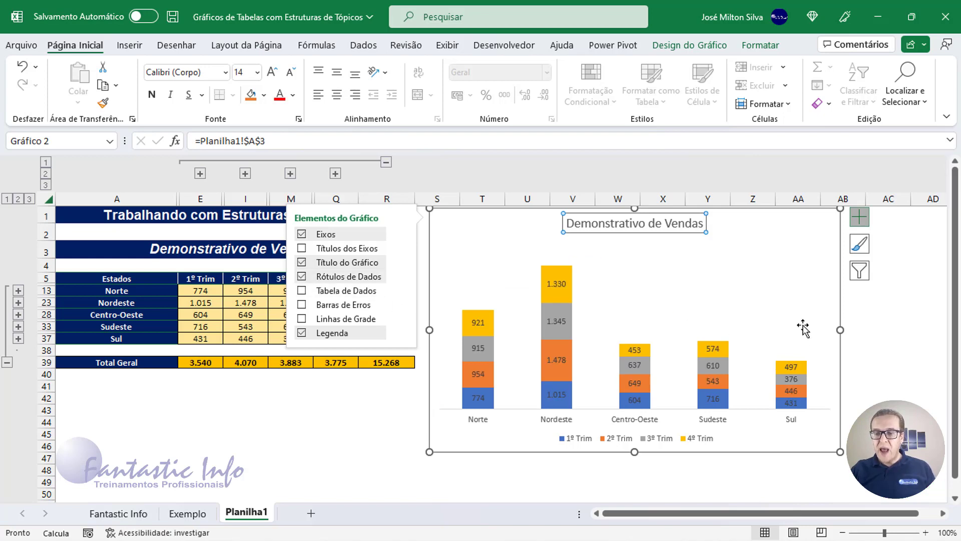
left_click(790, 227)
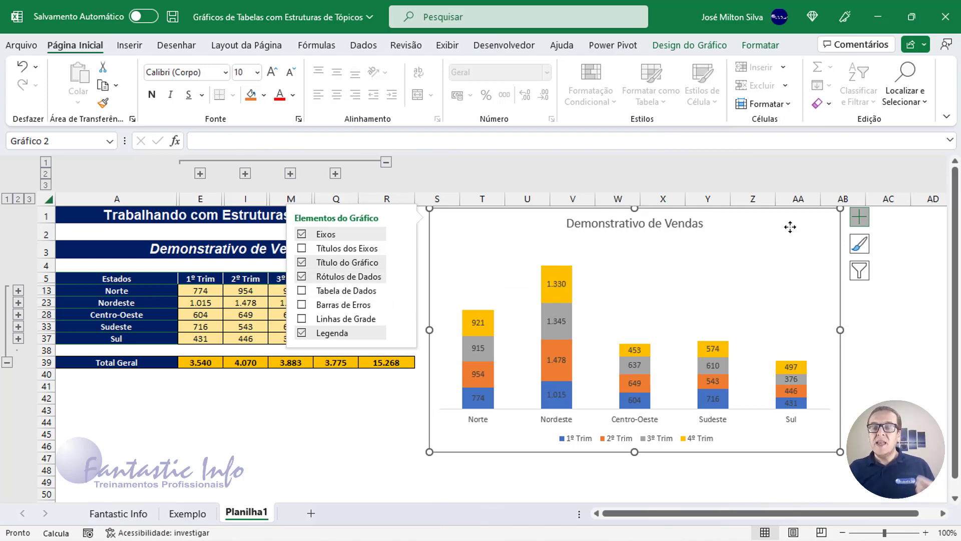
left_click(858, 220)
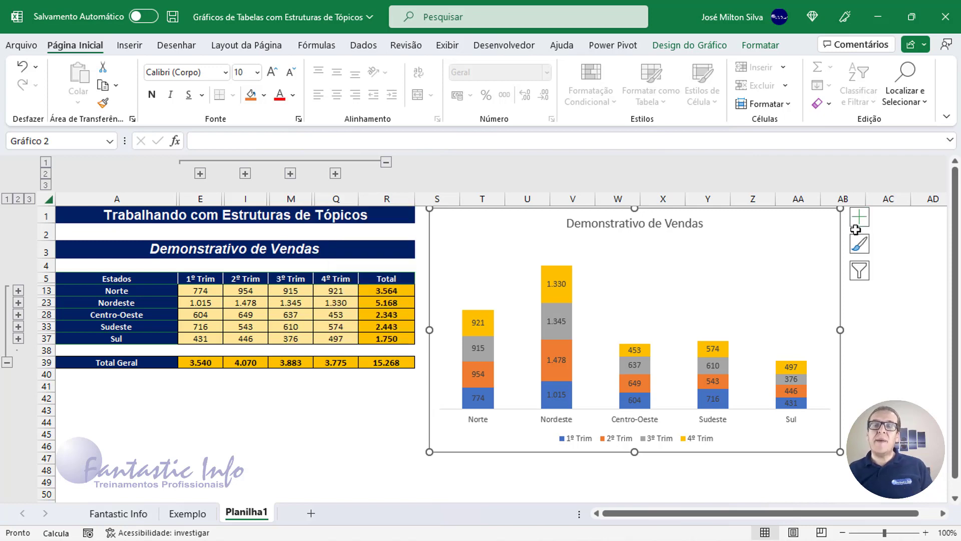